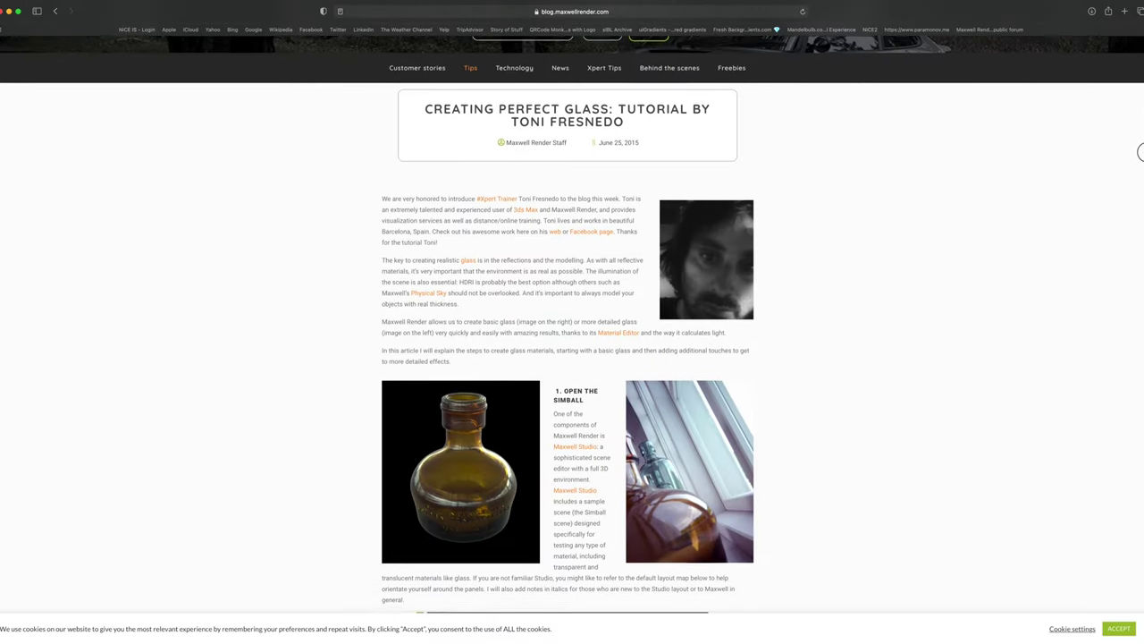
# Step: Read through the Creating Perfect Glass tutorial article on the Maxwell Render blog
pyautogui.scroll(-3, 1136, 161)
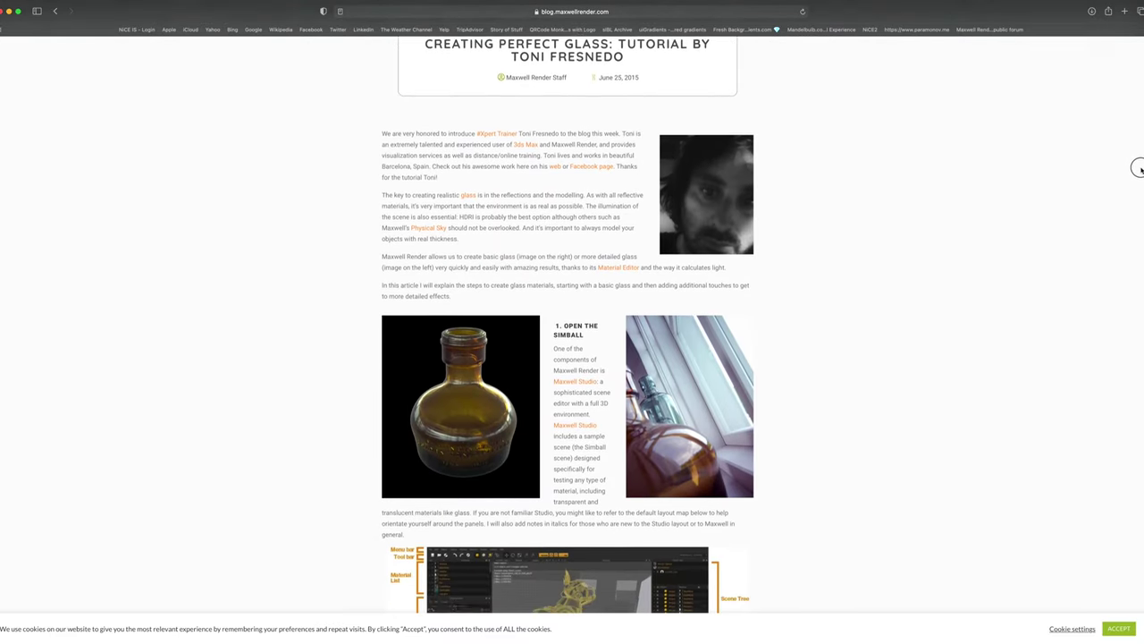
pyautogui.moveTo(1135, 184); pyautogui.dragTo(1112, 556)
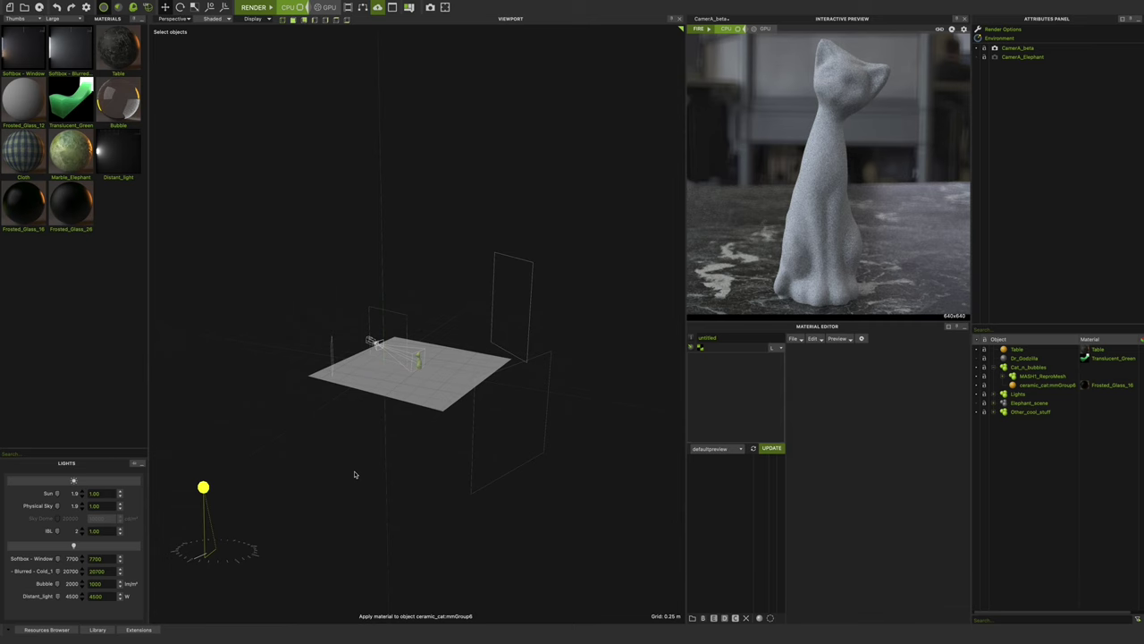
# Step: Switch to Maxwell Studio and examine the arrangement of the table, cat, camera and light planes, along with the finished green glass render
pyautogui.keyDown('alt'); pyautogui.moveTo(378, 484); pyautogui.dragTo(437, 487); pyautogui.keyUp('alt')
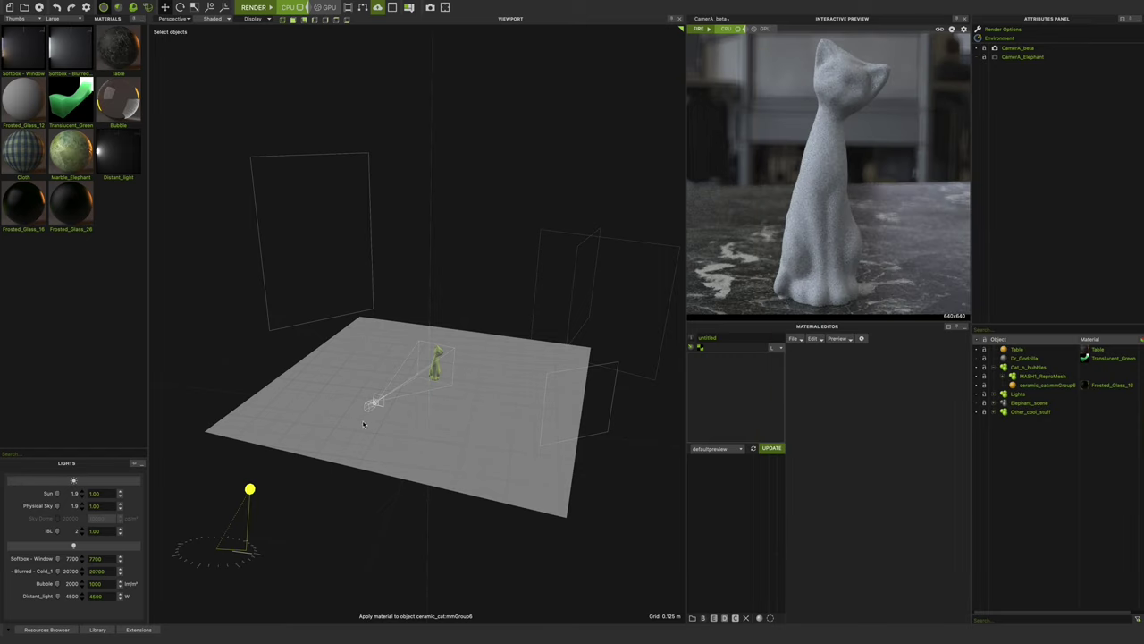
pyautogui.keyDown('alt'); pyautogui.moveTo(446, 433); pyautogui.dragTo(257, 283); pyautogui.keyUp('alt')
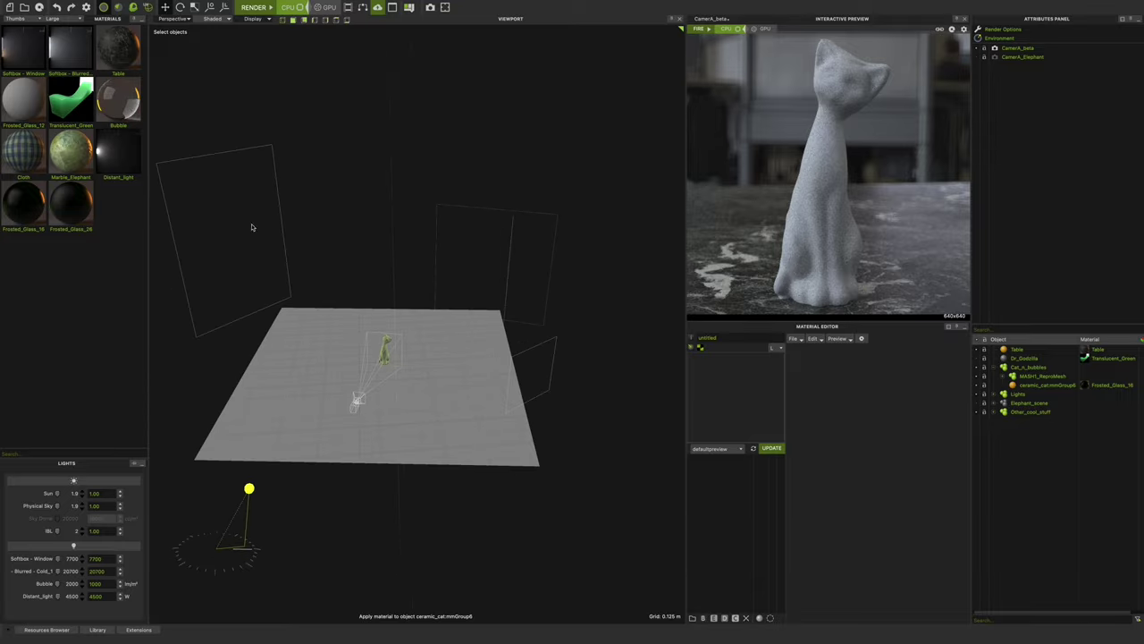
pyautogui.keyDown('alt'); pyautogui.moveTo(254, 228); pyautogui.dragTo(553, 340); pyautogui.keyUp('alt')
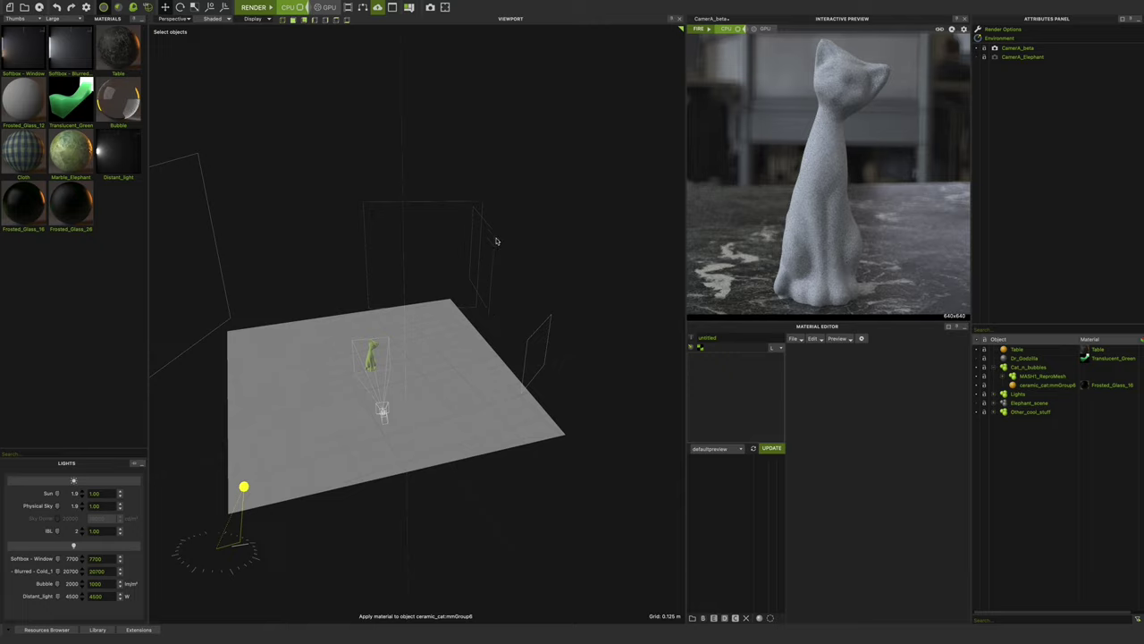
pyautogui.keyDown('alt'); pyautogui.moveTo(389, 487); pyautogui.dragTo(373, 445); pyautogui.keyUp('alt')
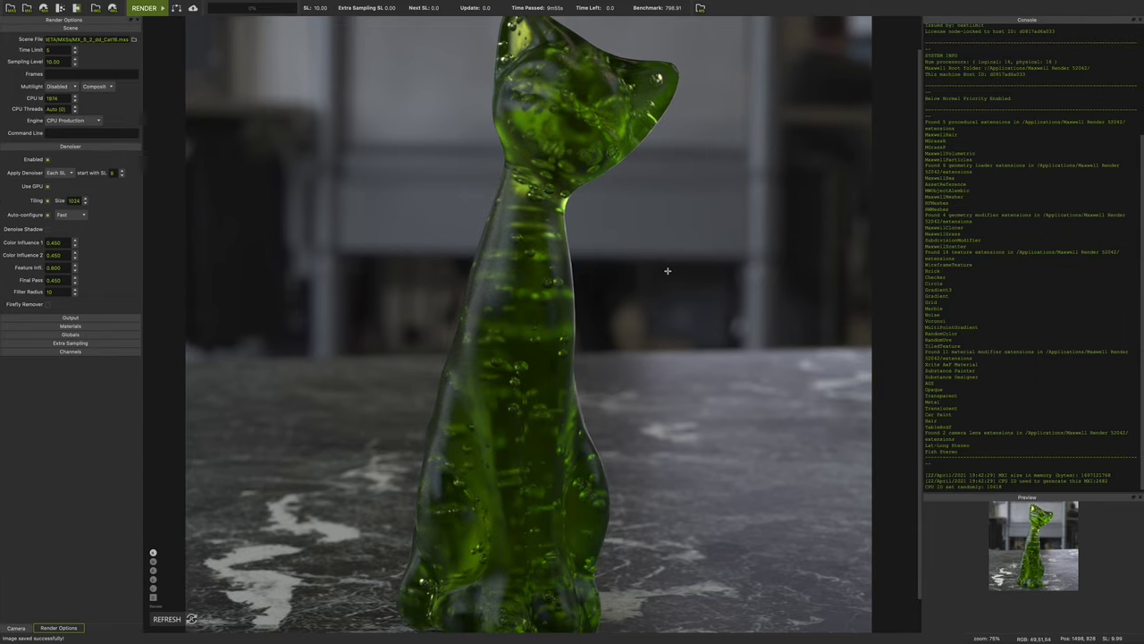
pyautogui.scroll(-1, 640, 267)
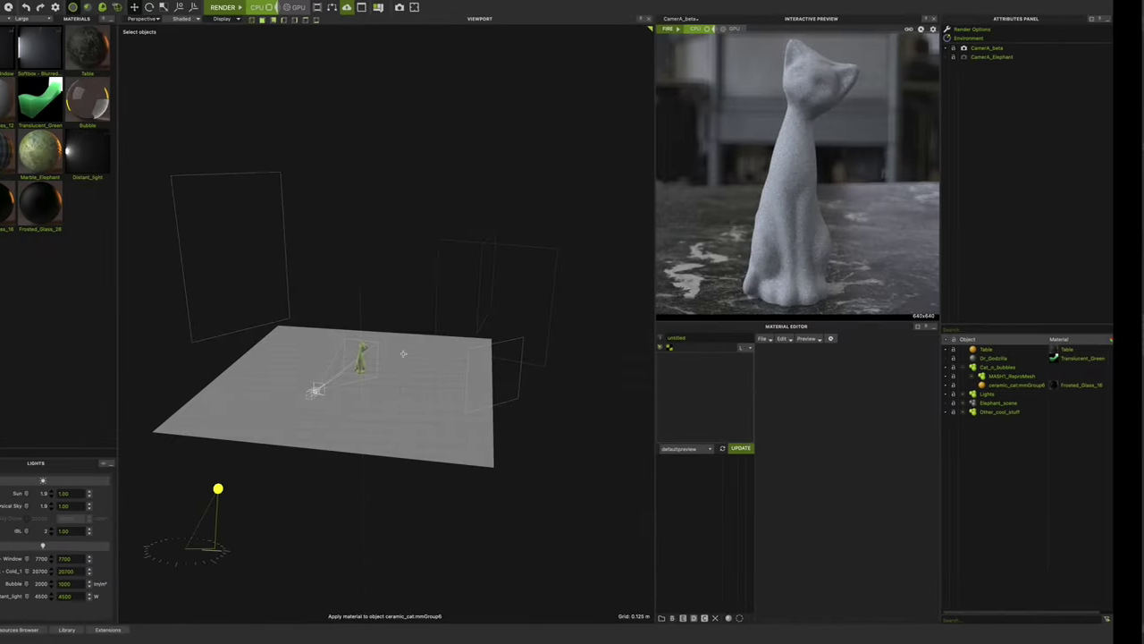
pyautogui.keyDown('alt'); pyautogui.moveTo(373, 429); pyautogui.dragTo(348, 394); pyautogui.keyUp('alt')
# Step: Inspect the layers of the Table material and the BSDF roughness of the cat's Frosted_Glass_16 material
pyautogui.click(331, 397)
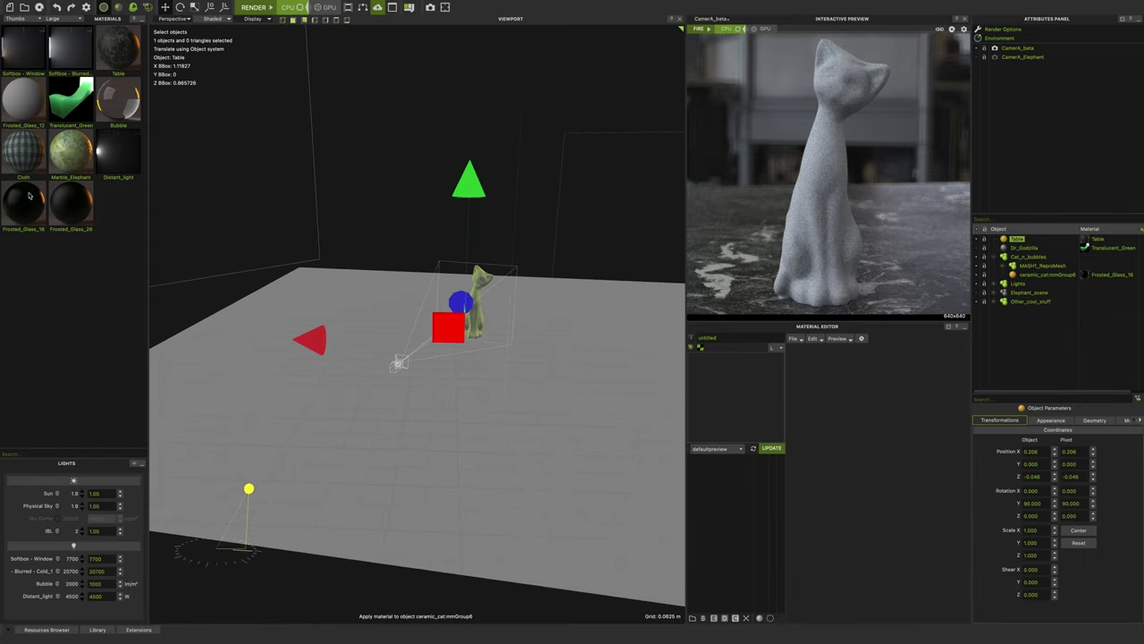
pyautogui.click(123, 56)
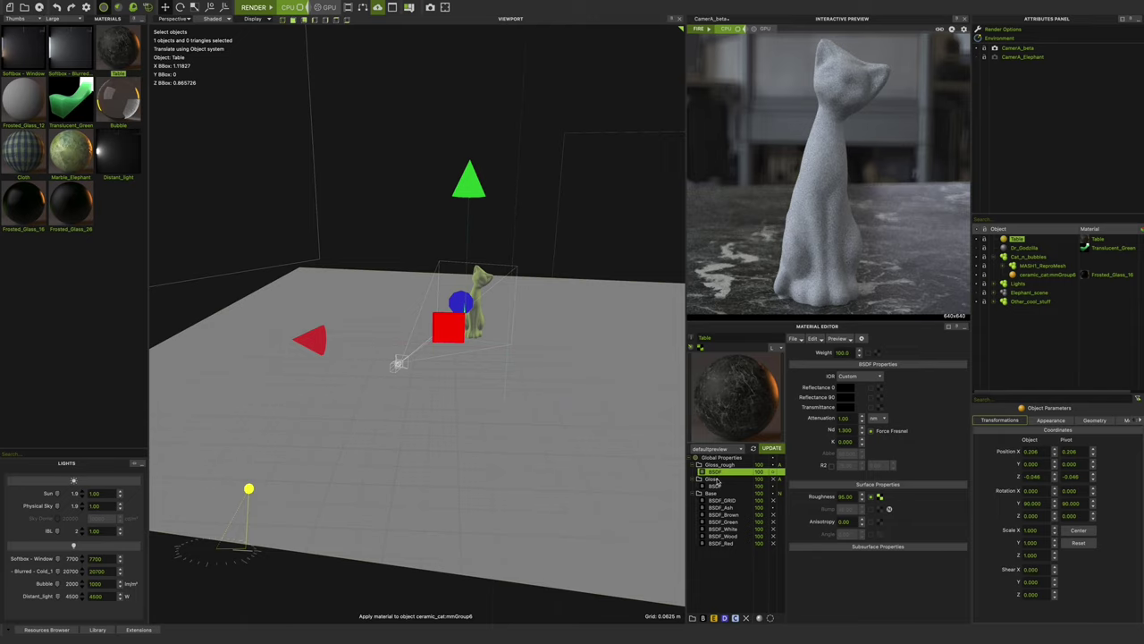
pyautogui.hotkey('ctrl', 'z')
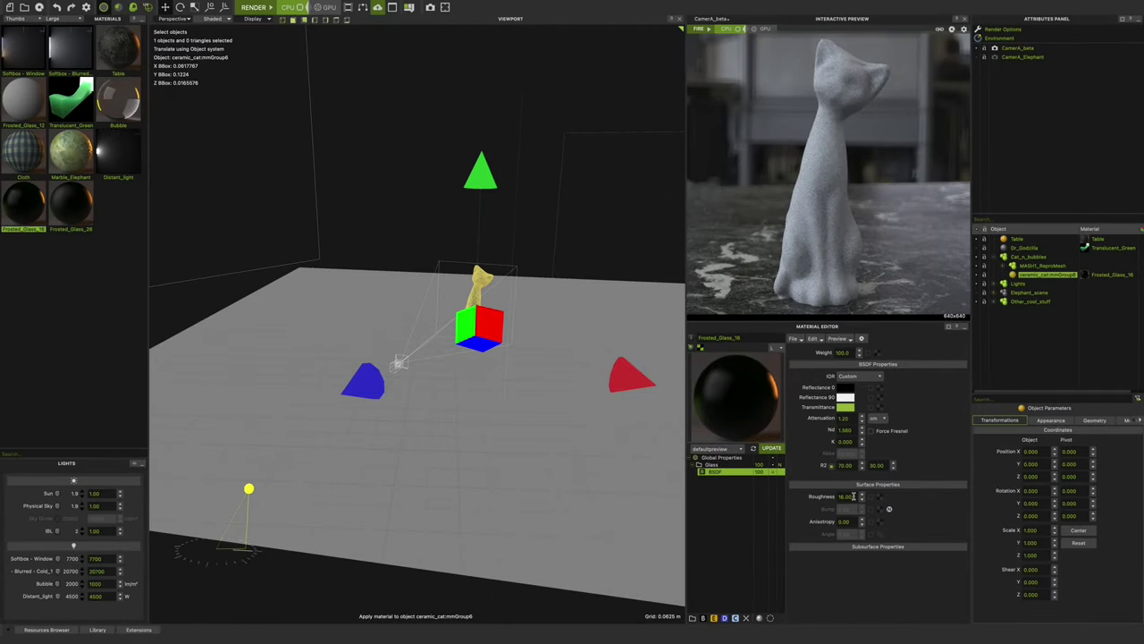
pyautogui.doubleClick(846, 496)
# Step: Review the sensor and optics parameters of the CamerA_beta camera
pyautogui.click(1004, 50)
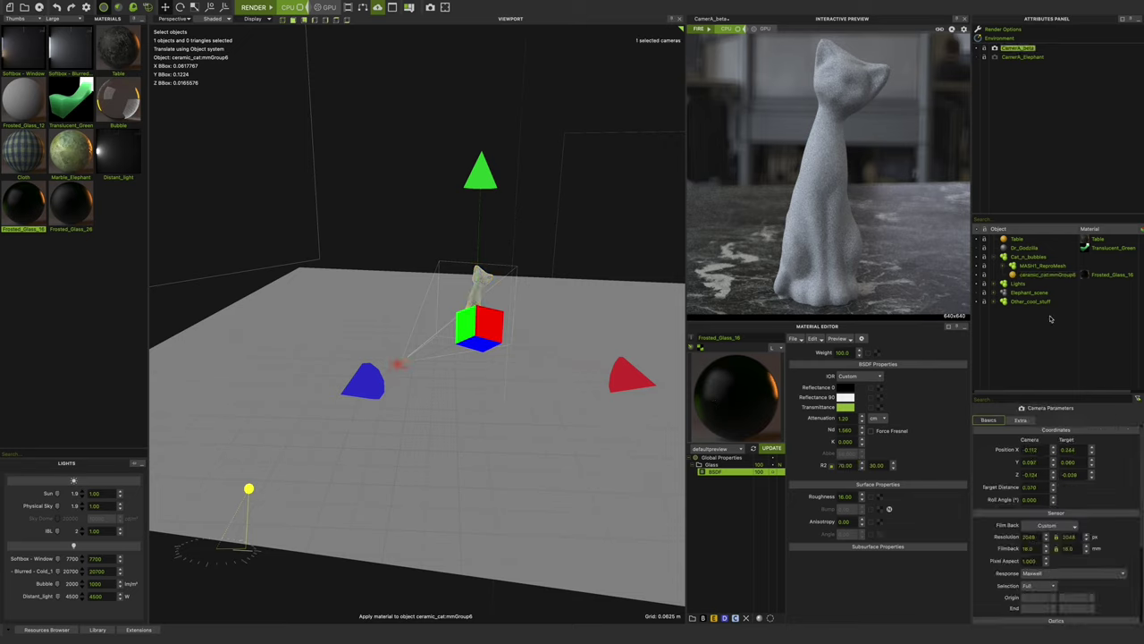
pyautogui.scroll(-1, 1140, 480)
pyautogui.scroll(-3, 1141, 480)
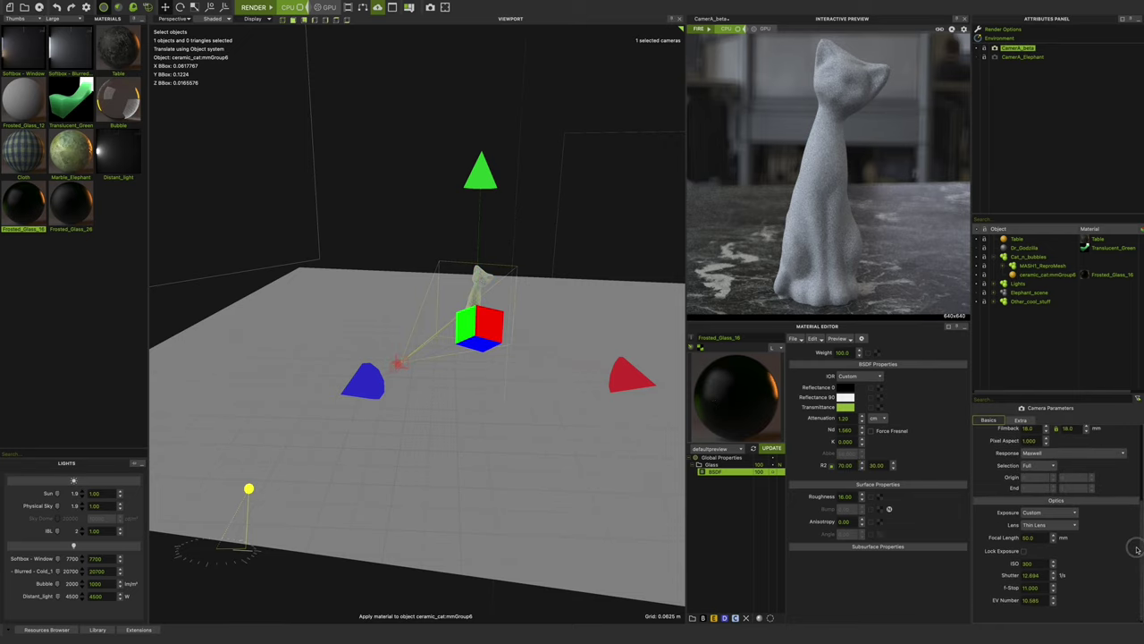
pyautogui.scroll(3, 1141, 451)
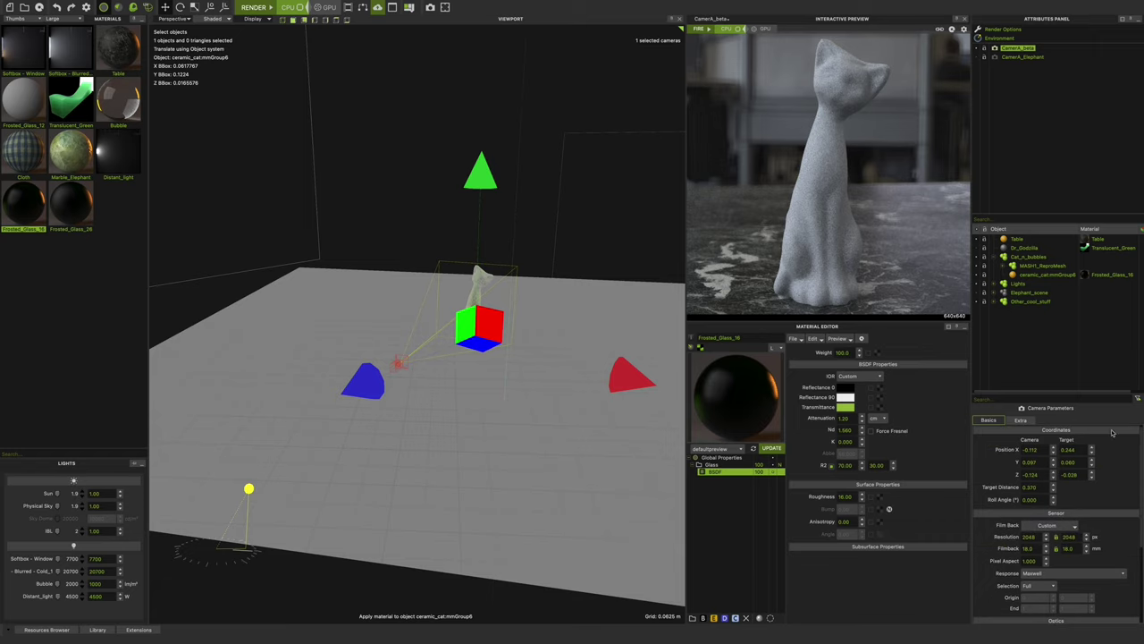
# Step: Expand the Cat_n_bubbles group and look through the bubble meshes inside MASH1_ReproMesh
pyautogui.click(993, 256)
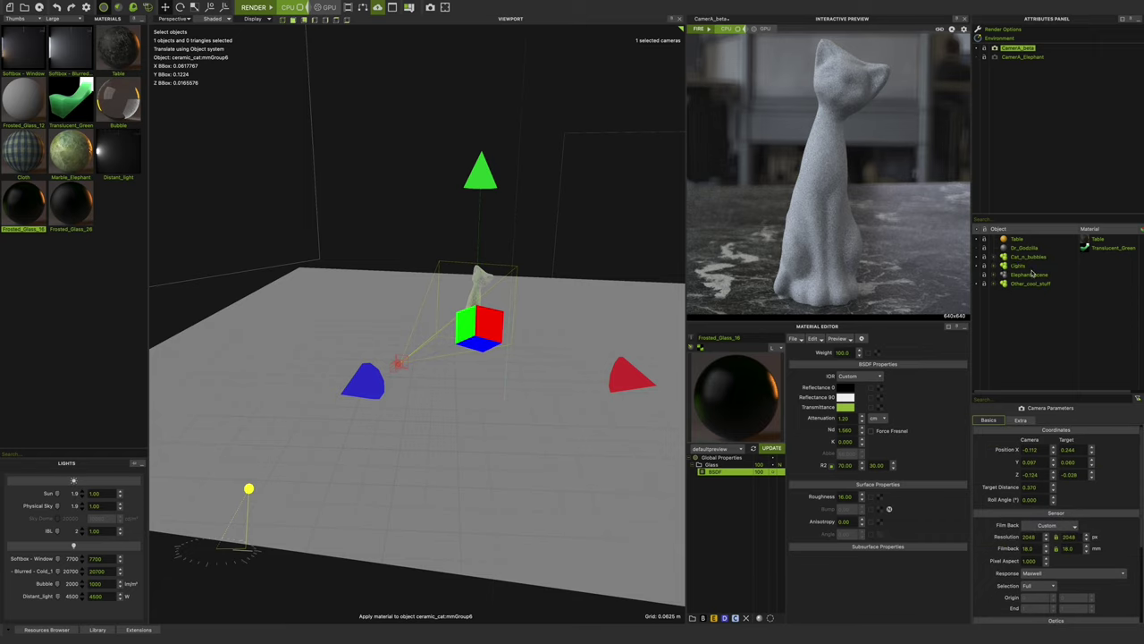
pyautogui.click(993, 256)
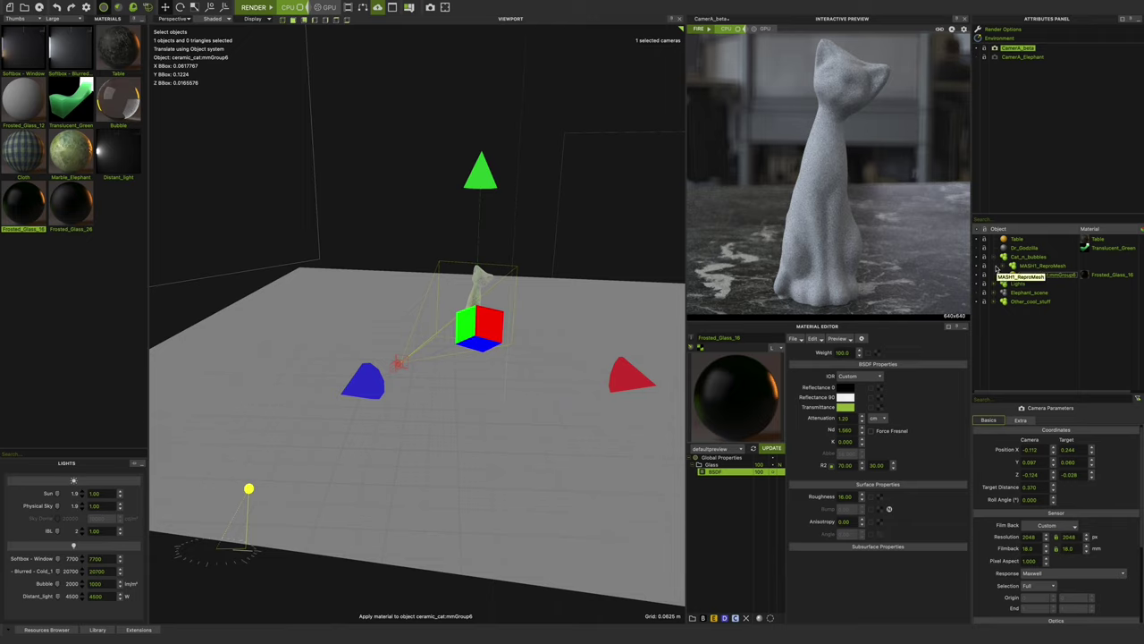
pyautogui.click(998, 266)
pyautogui.moveTo(1140, 235); pyautogui.dragTo(1138, 398)
pyautogui.scroll(10, 1005, 280)
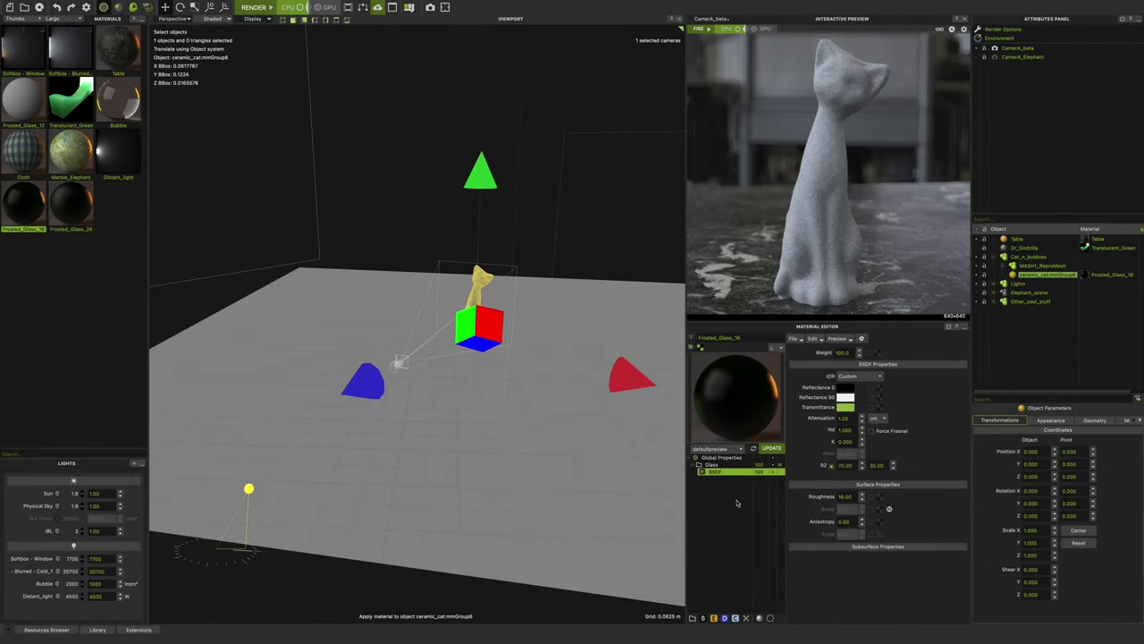
# Step: Check the nested priority of the Frosted_Glass_16 and Bubble materials, and inspect the Bubble BSDF's roughness
pyautogui.click(715, 458)
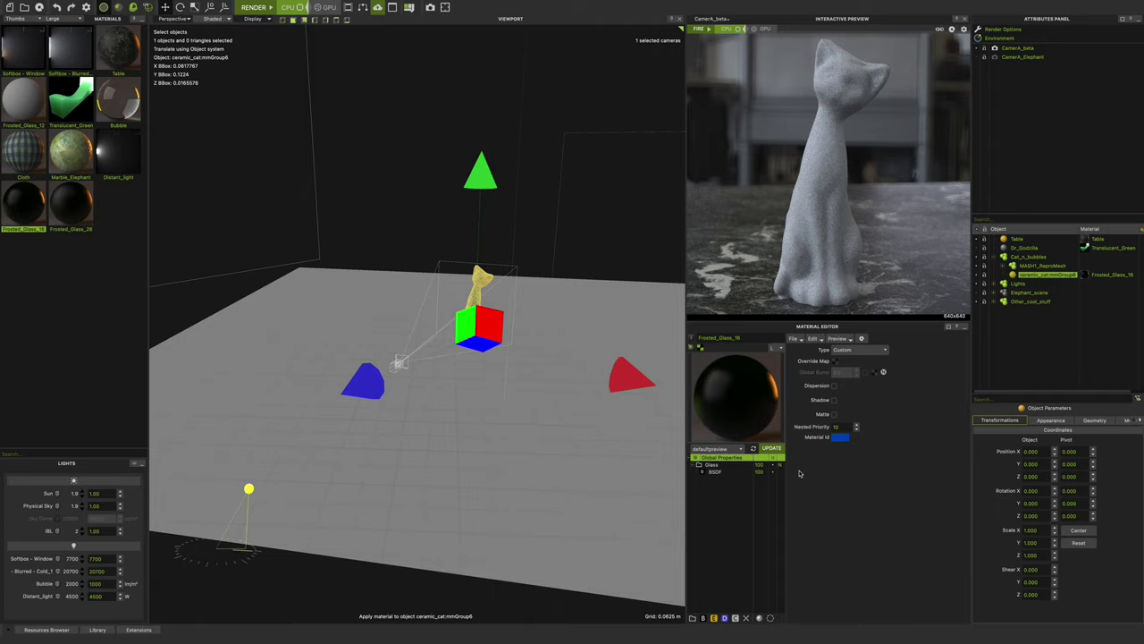
pyautogui.click(844, 427)
pyautogui.click(118, 107)
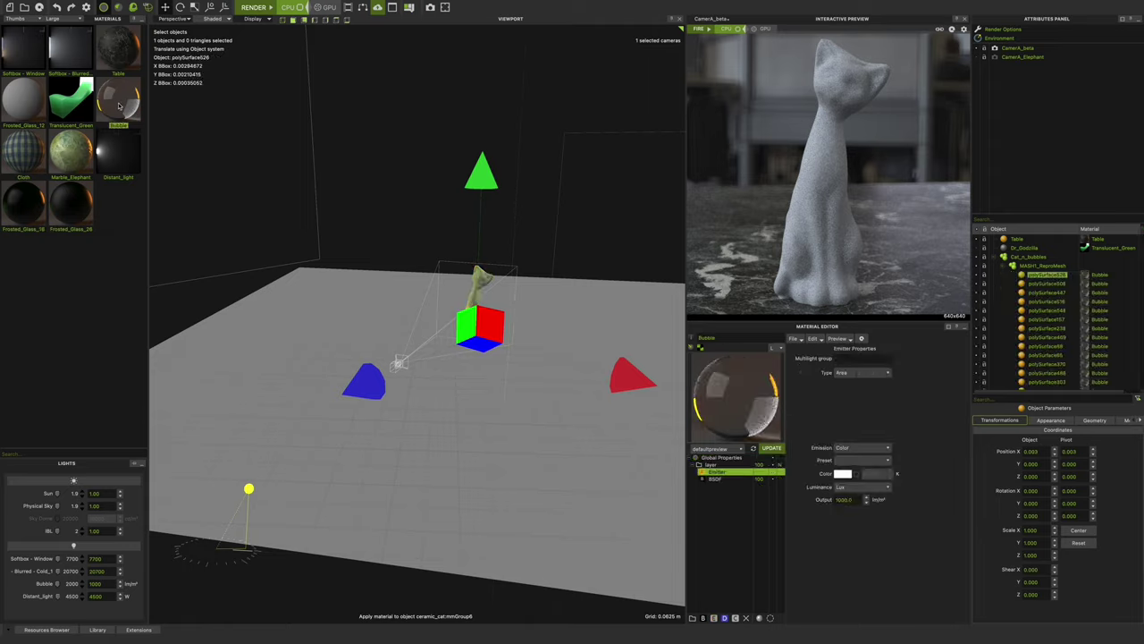
pyautogui.click(721, 457)
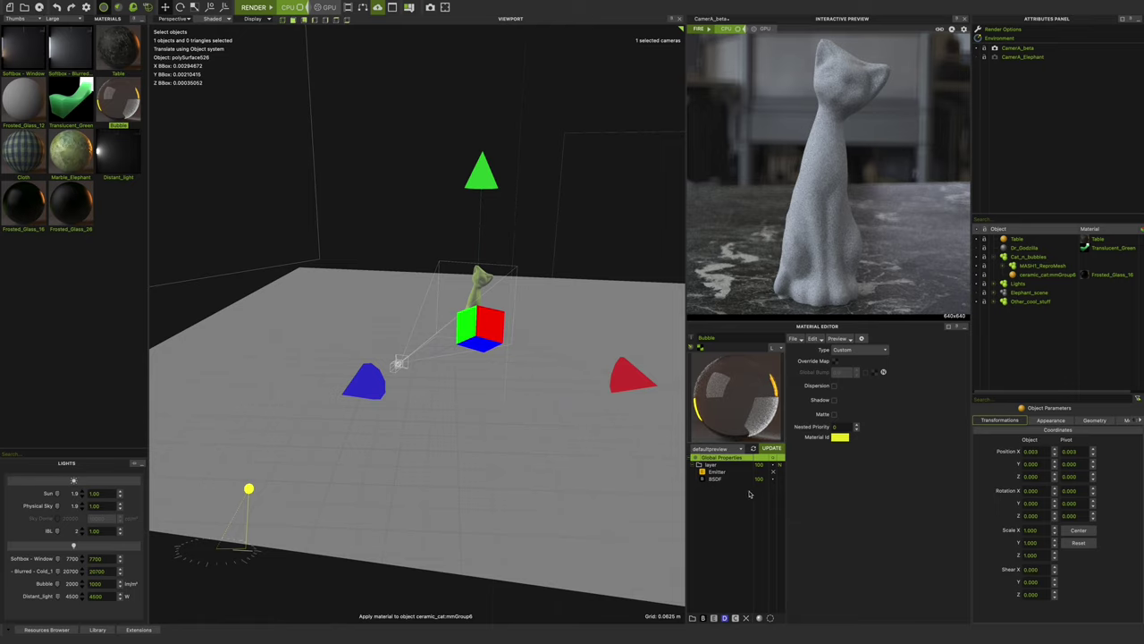
pyautogui.click(834, 427)
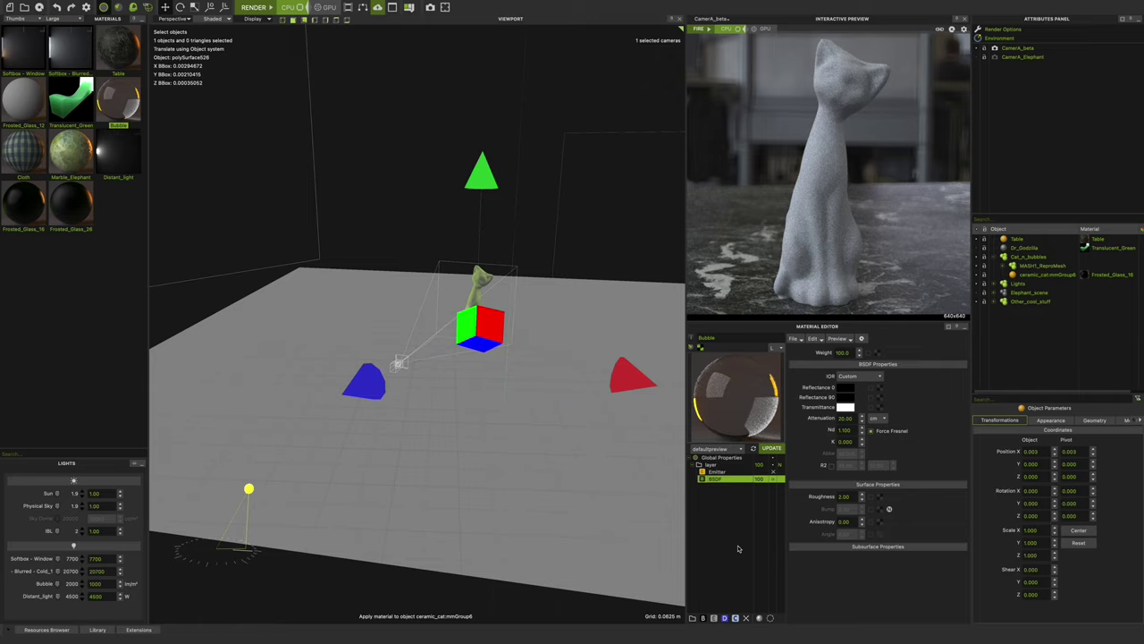
pyautogui.click(845, 430)
pyautogui.click(842, 497)
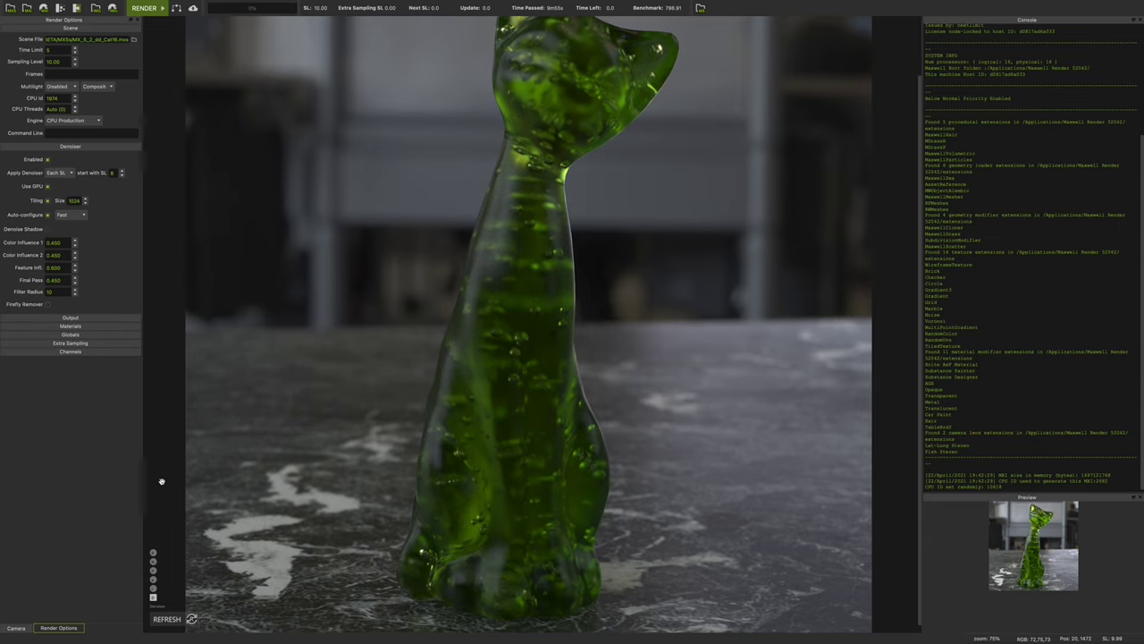
# Step: Switch to Maxwell Render and compare the original render of the glass cat with its denoised version
pyautogui.click(153, 553)
pyautogui.click(153, 597)
pyautogui.scroll(-1, 163, 497)
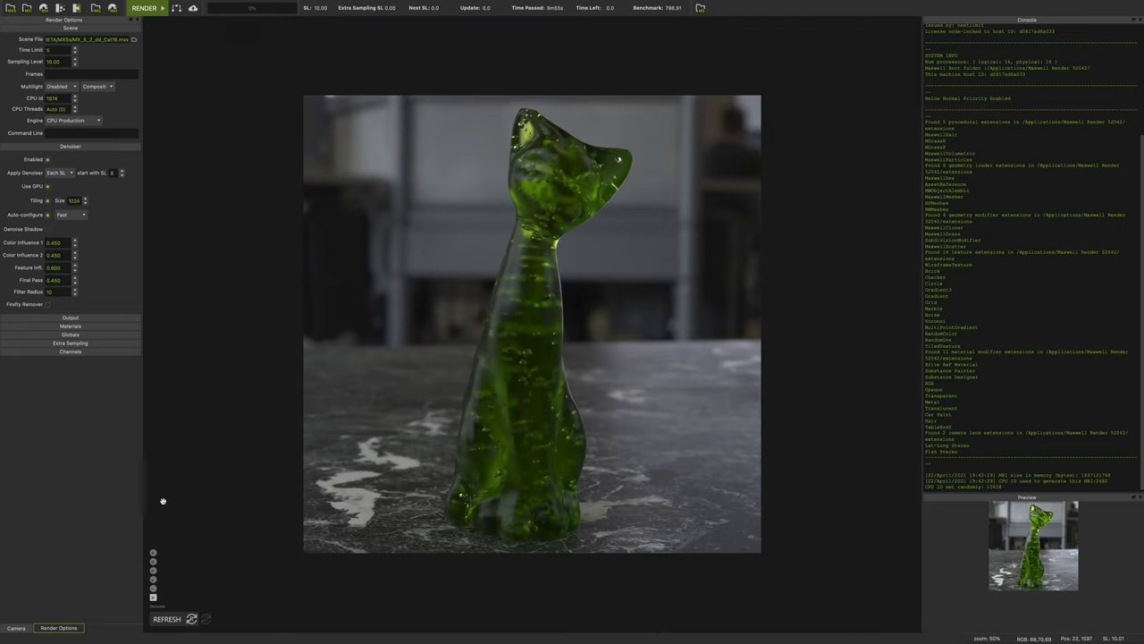
pyautogui.click(153, 553)
pyautogui.click(153, 597)
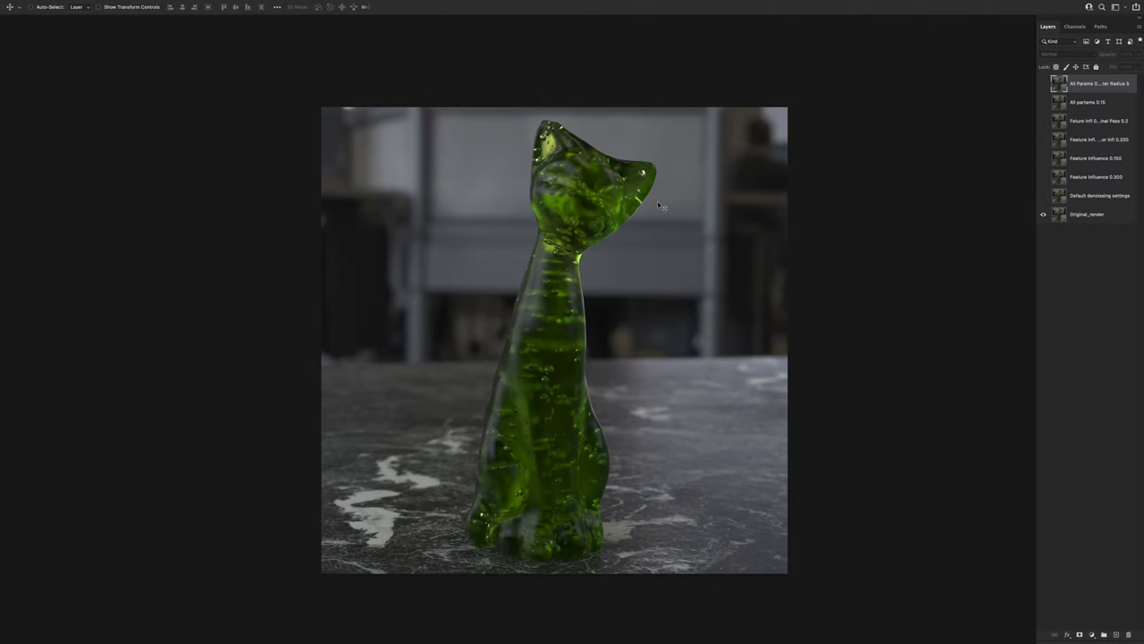
# Step: Switch to Photoshop and examine the bubbles and noise in the Original_render layer up close, from the cat's head to its base
pyautogui.hotkey('ctrl', '+')
pyautogui.hotkey('ctrl', '+')
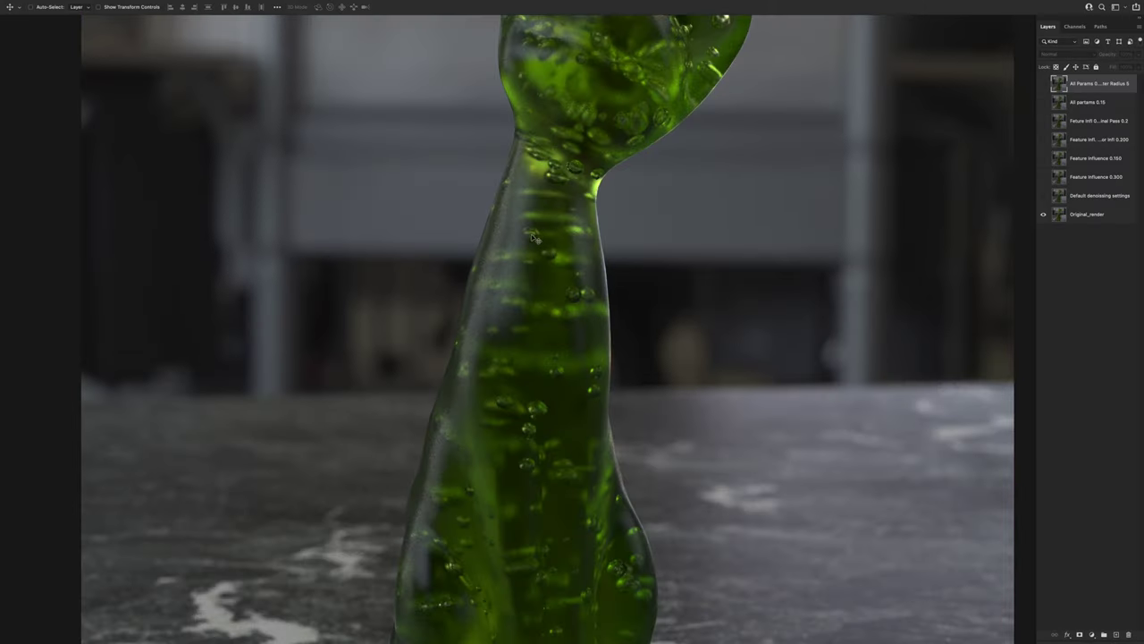
pyautogui.moveTo(537, 235); pyautogui.dragTo(521, 462)
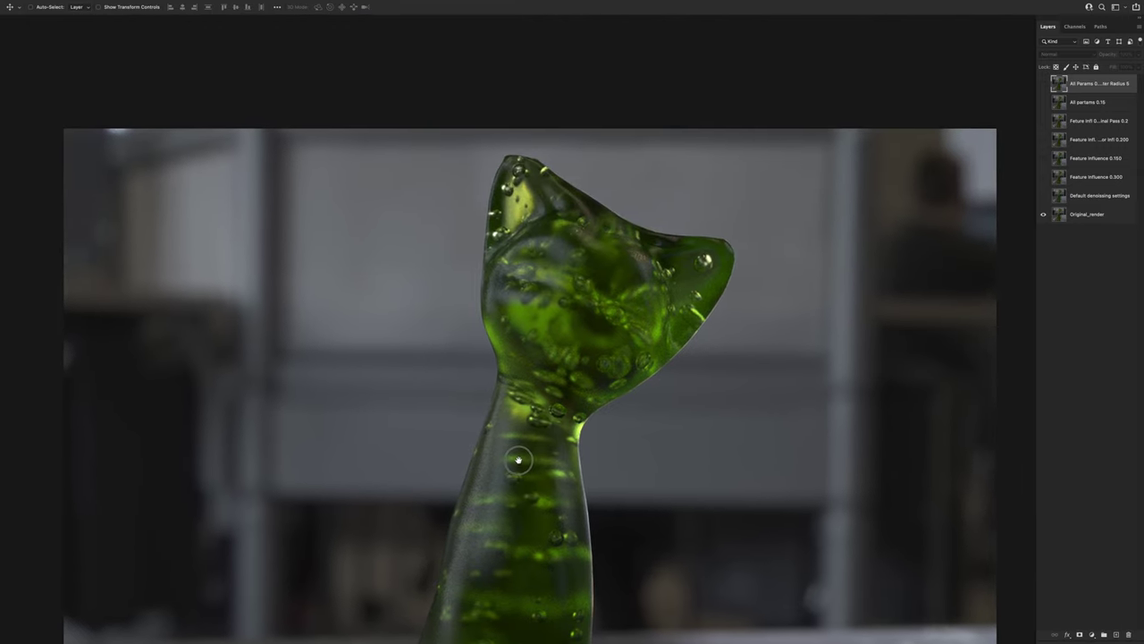
pyautogui.scroll(-8, 523, 319)
pyautogui.scroll(6, 523, 319)
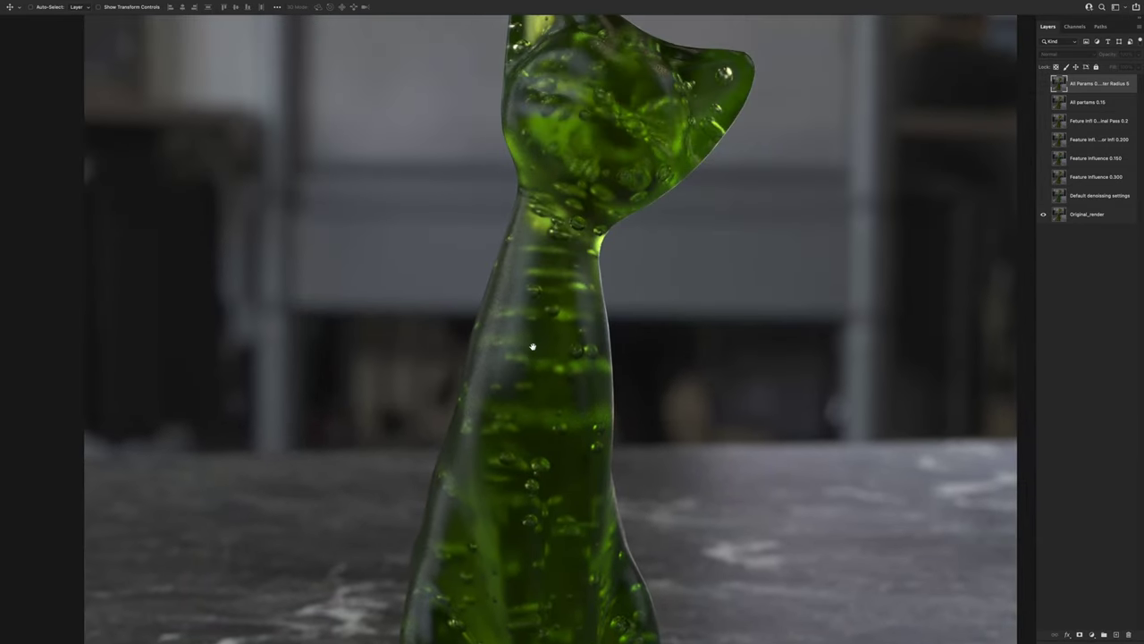
pyautogui.scroll(-4, 528, 378)
pyautogui.scroll(-3, 516, 268)
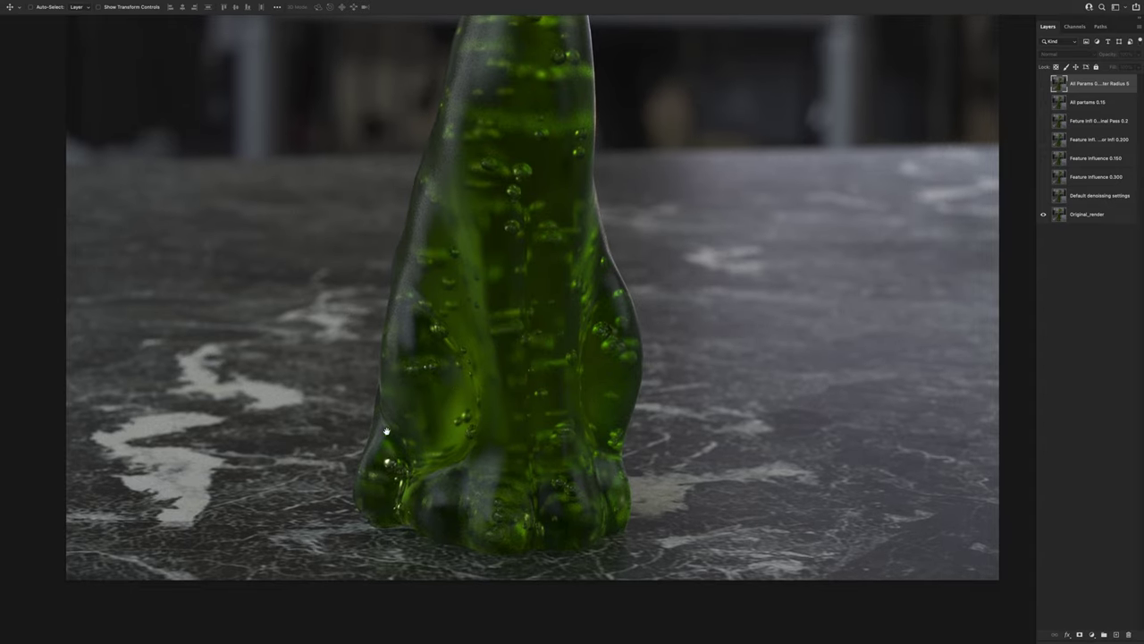
pyautogui.scroll(3, 498, 224)
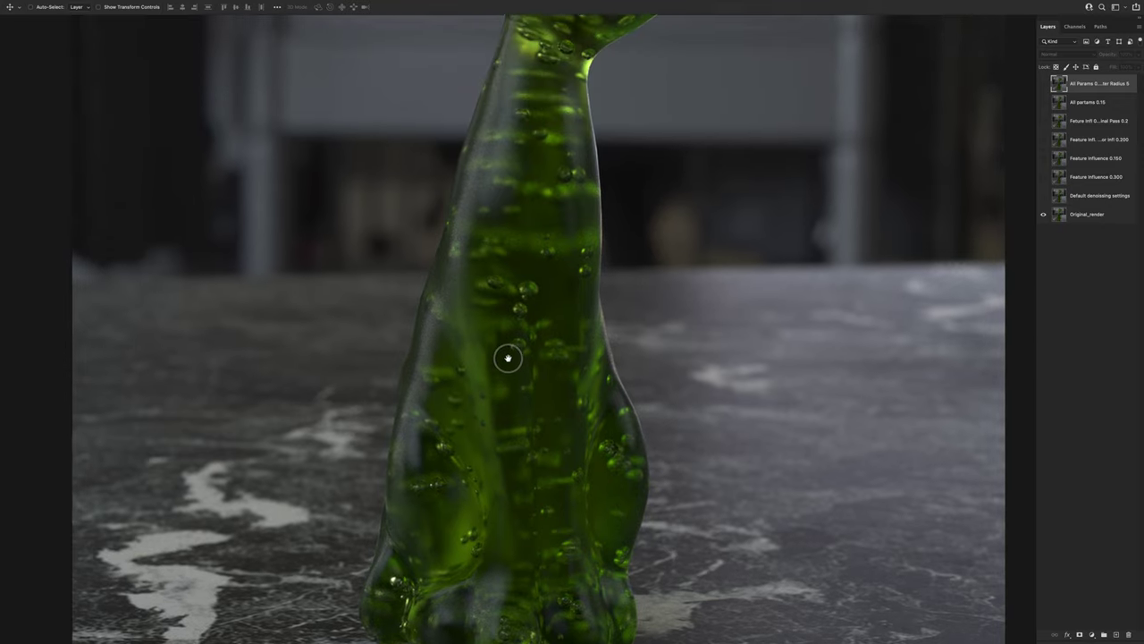
pyautogui.moveTo(520, 312)
pyautogui.mouseDown()
pyautogui.moveTo(506, 401)
pyautogui.moveTo(516, 305)
pyautogui.mouseUp()
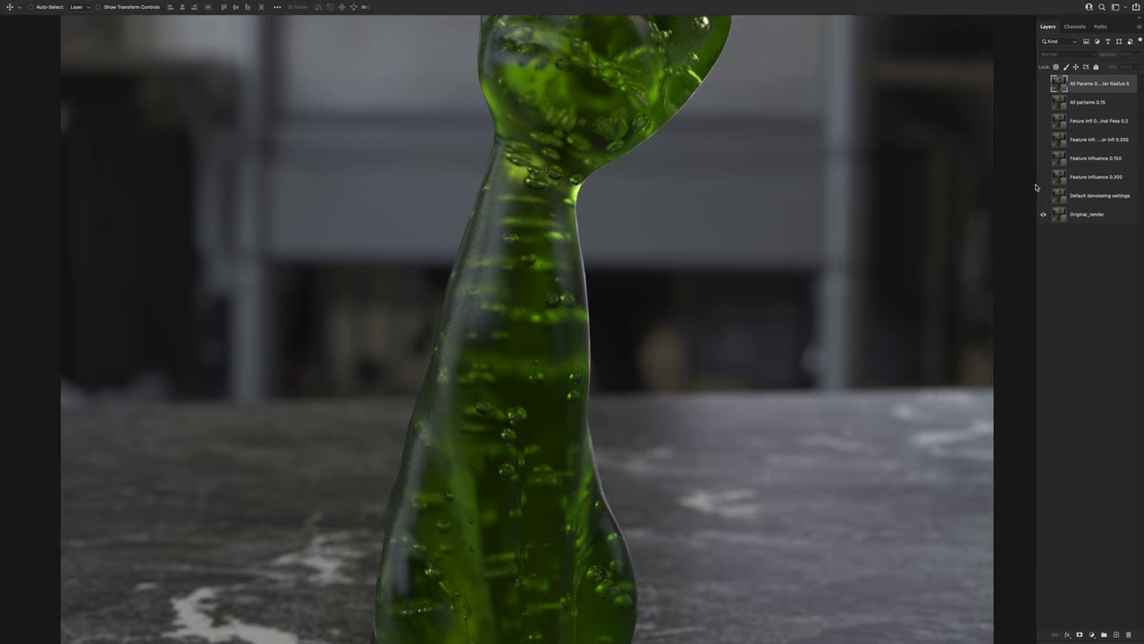
# Step: Widen the layer list to fit the full layer names and show the Default denoising settings layer over the original render
pyautogui.moveTo(1036, 196); pyautogui.dragTo(999, 190)
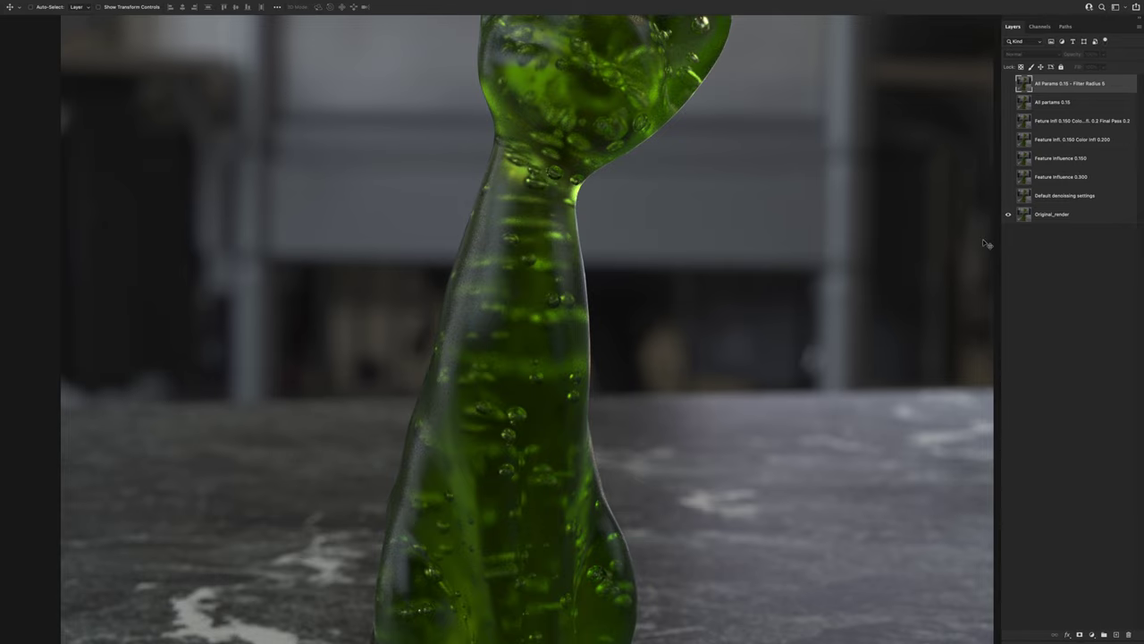
pyautogui.click(1007, 197)
pyautogui.moveTo(470, 382); pyautogui.dragTo(474, 263)
pyautogui.hotkey('ctrl', '-')
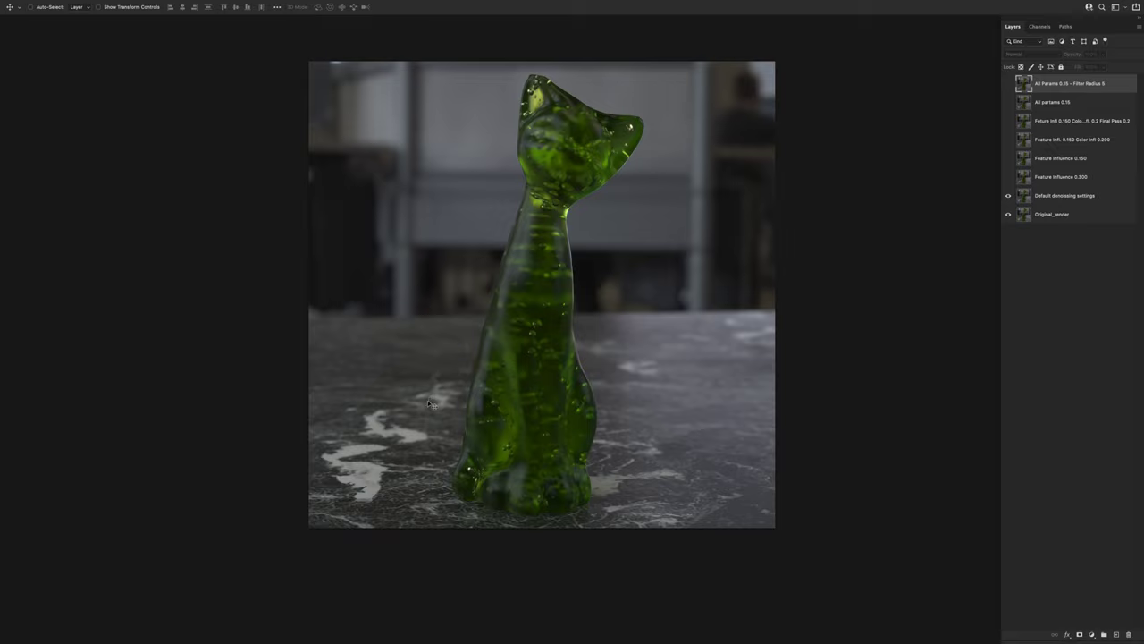
pyautogui.click(1008, 196)
# Step: Show the Feature influence 0.300 layer and compare it with the default denoising on the cat's body and head
pyautogui.click(1009, 178)
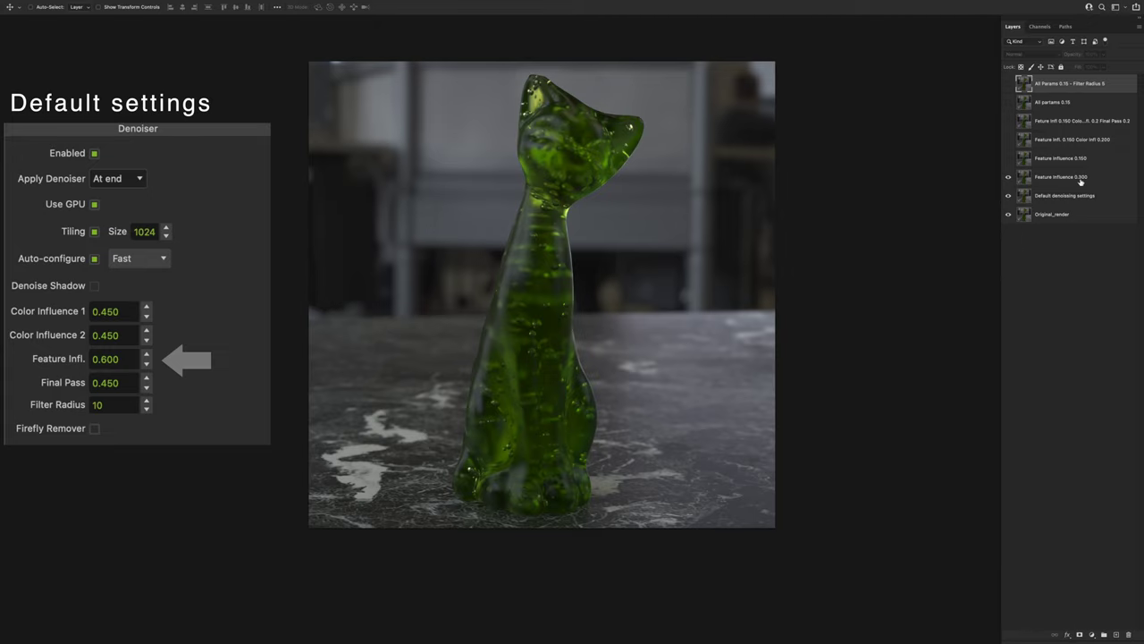
pyautogui.keyDown('alt'); pyautogui.scroll(3, 549, 291); pyautogui.keyUp('alt')
pyautogui.keyDown('alt'); pyautogui.scroll(2, 551, 294); pyautogui.keyUp('alt')
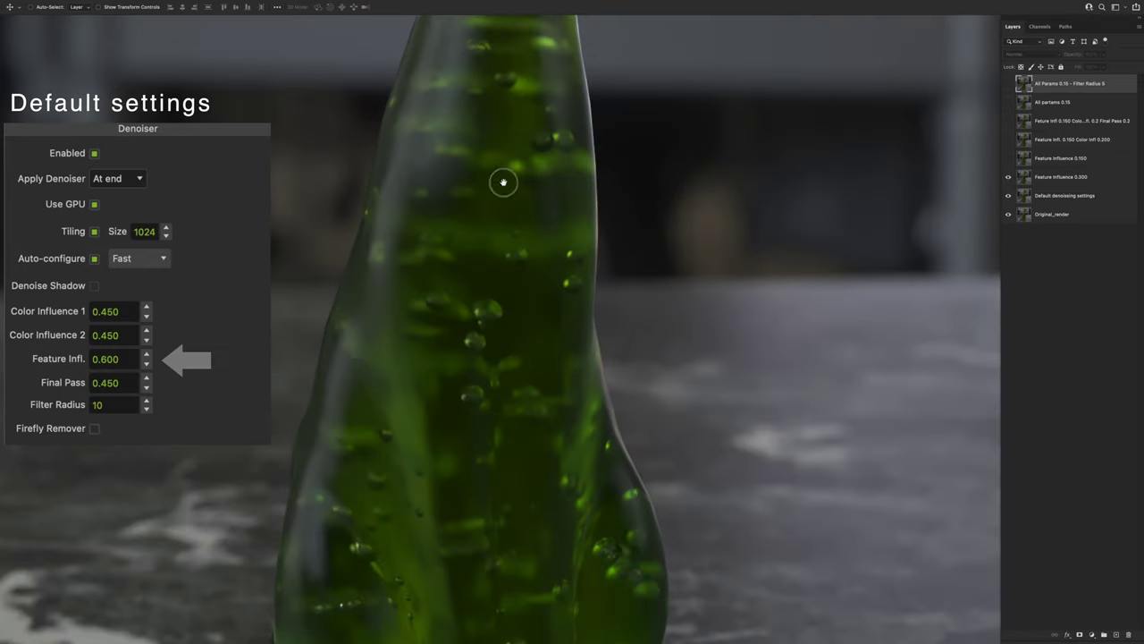
pyautogui.moveTo(503, 181); pyautogui.dragTo(518, 491)
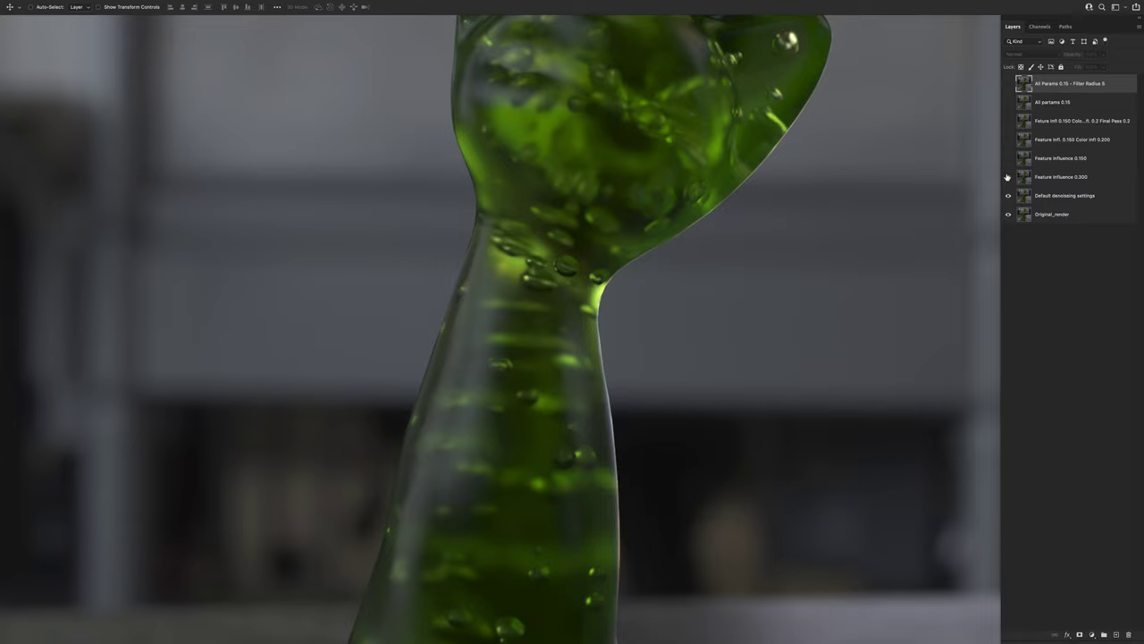
pyautogui.click(1008, 177)
pyautogui.moveTo(491, 158); pyautogui.dragTo(468, 296)
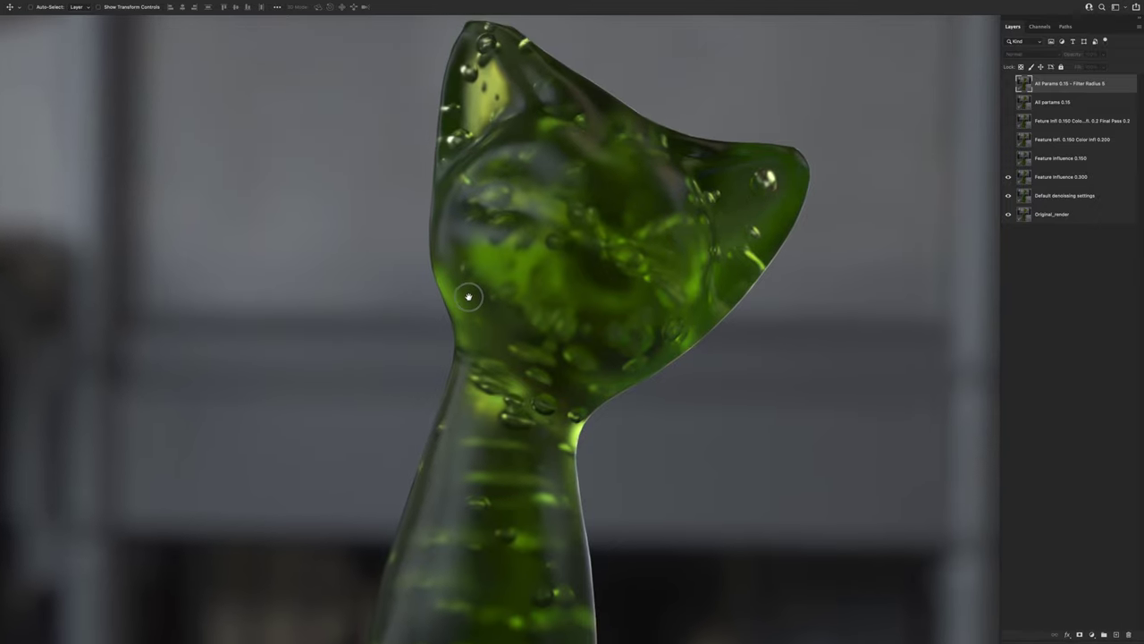
# Step: Compare the Feature influence 0.300 layer with the default denoising around the cat's base and paws
pyautogui.click(1007, 178)
pyautogui.scroll(-10, 474, 456)
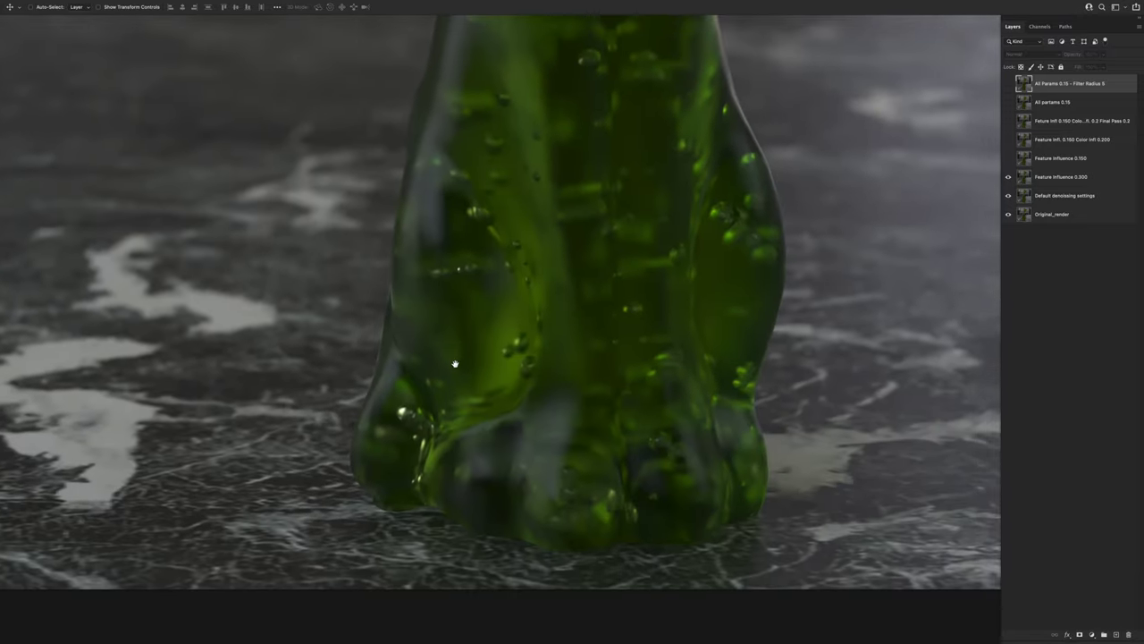
pyautogui.click(1007, 178)
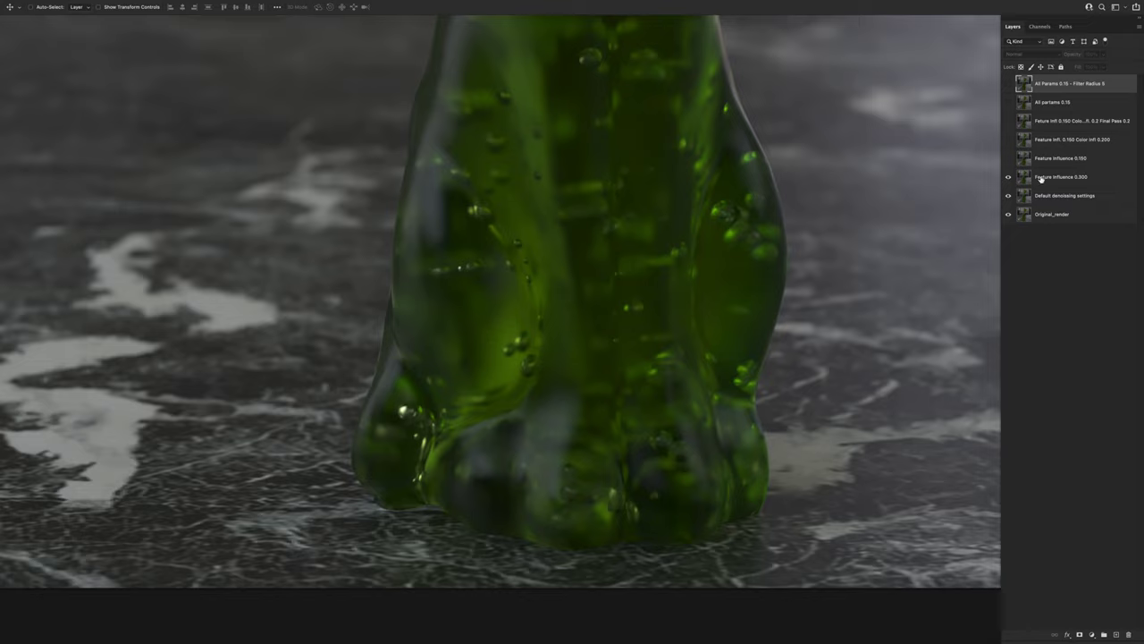
# Step: Show the Feature influence 0.150 layer, hide Feature influence 0.300, and compare the 0.150 result with the default denoising on the body and head
pyautogui.click(1008, 159)
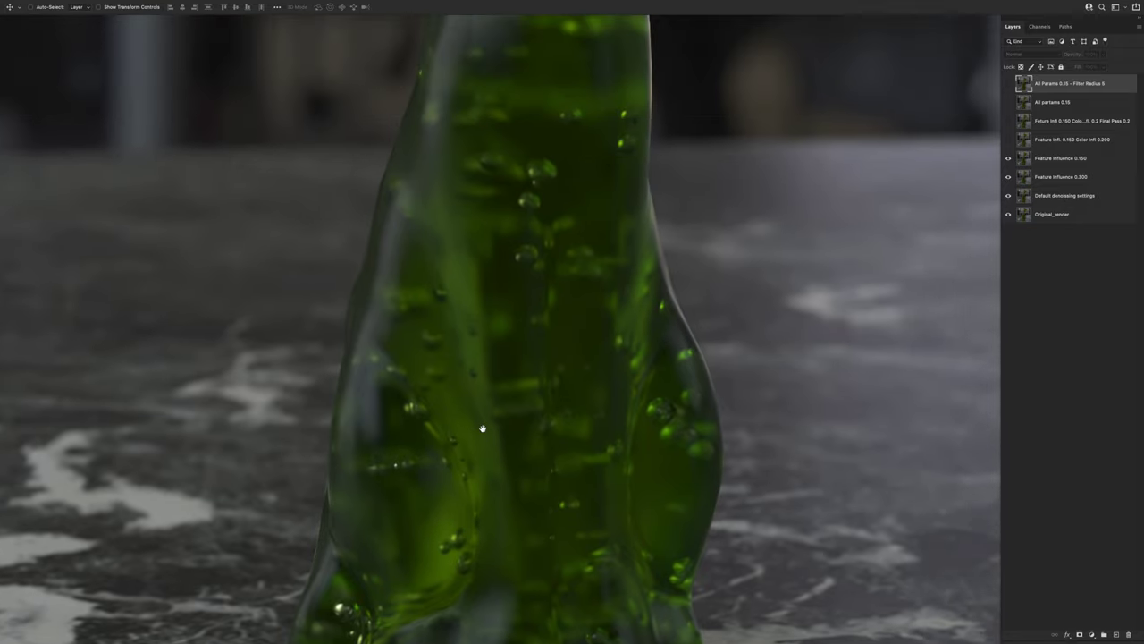
pyautogui.click(1009, 176)
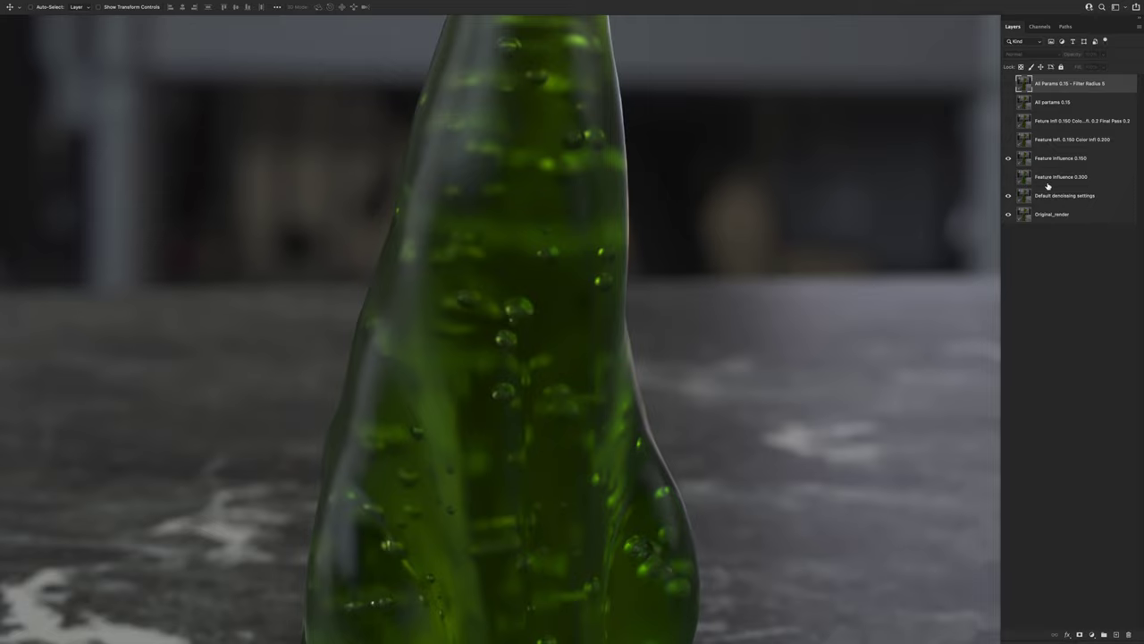
pyautogui.click(1008, 159)
pyautogui.click(1008, 159)
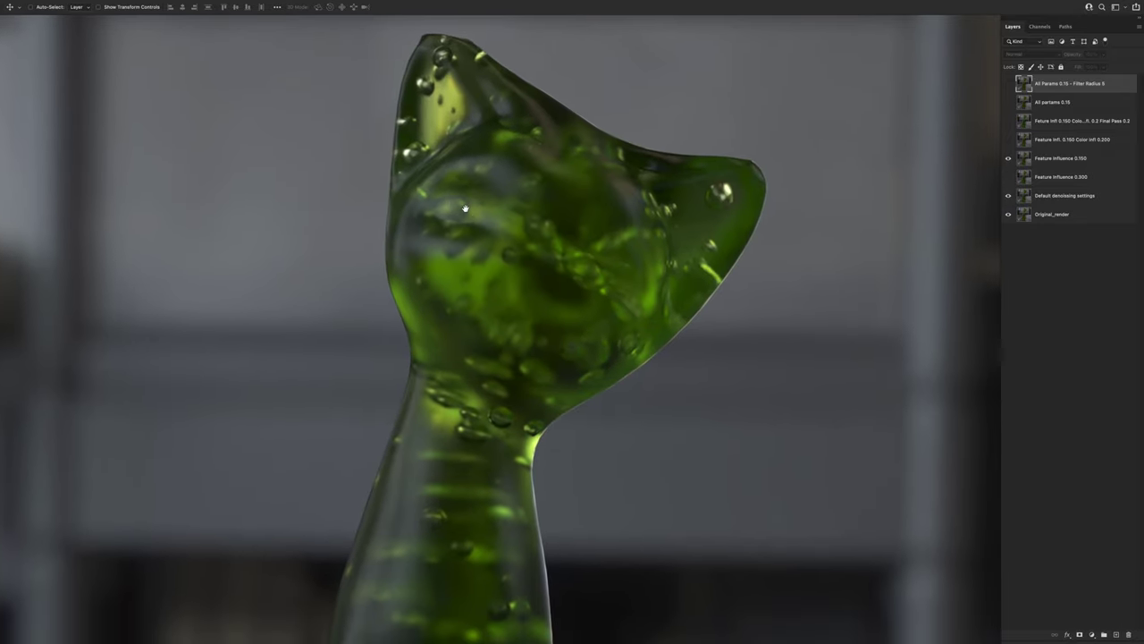
pyautogui.click(1007, 159)
pyautogui.click(1008, 159)
# Step: Show the Feature Infl. 0.150 Color Infl 0.200 layer and compare it repeatedly with the layers beneath
pyautogui.click(1008, 140)
pyautogui.click(1008, 140)
pyautogui.click(1008, 141)
pyautogui.click(1008, 140)
pyautogui.click(1008, 140)
pyautogui.click(1007, 139)
pyautogui.click(1007, 140)
pyautogui.click(1008, 141)
pyautogui.click(1007, 140)
# Step: Show the layer with Final Pass 0.2 and examine the cat from its head to its base
pyautogui.click(1008, 121)
pyautogui.hotkey('ctrl', '-')
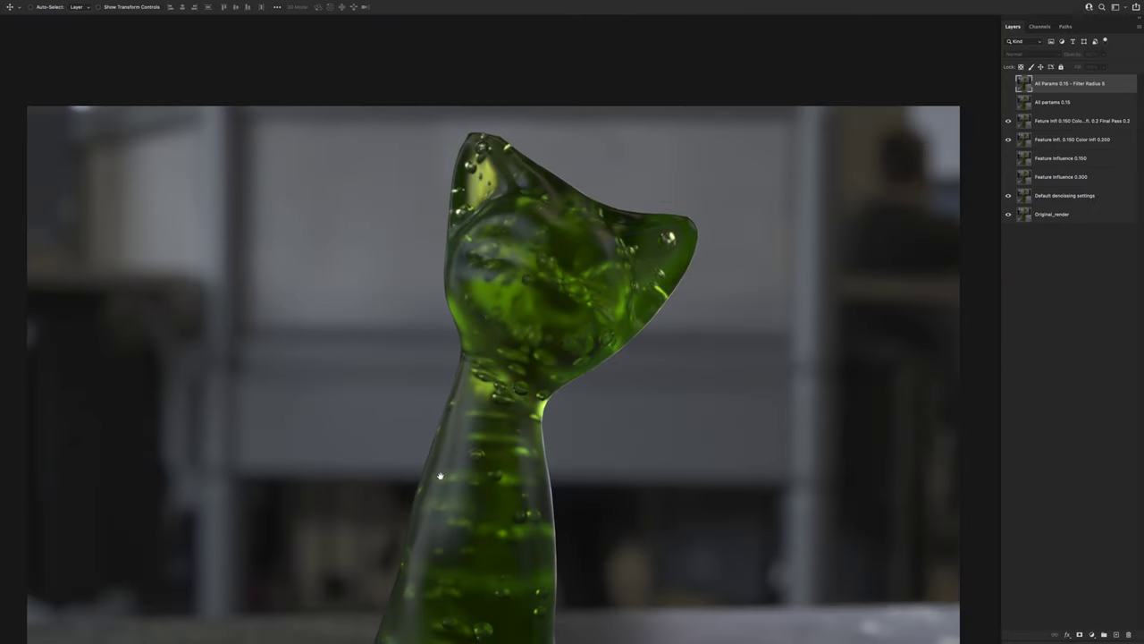
pyautogui.keyDown('alt'); pyautogui.scroll(2, 440, 475); pyautogui.keyUp('alt')
pyautogui.moveTo(441, 476); pyautogui.dragTo(441, 209)
pyautogui.scroll(-5, 441, 209)
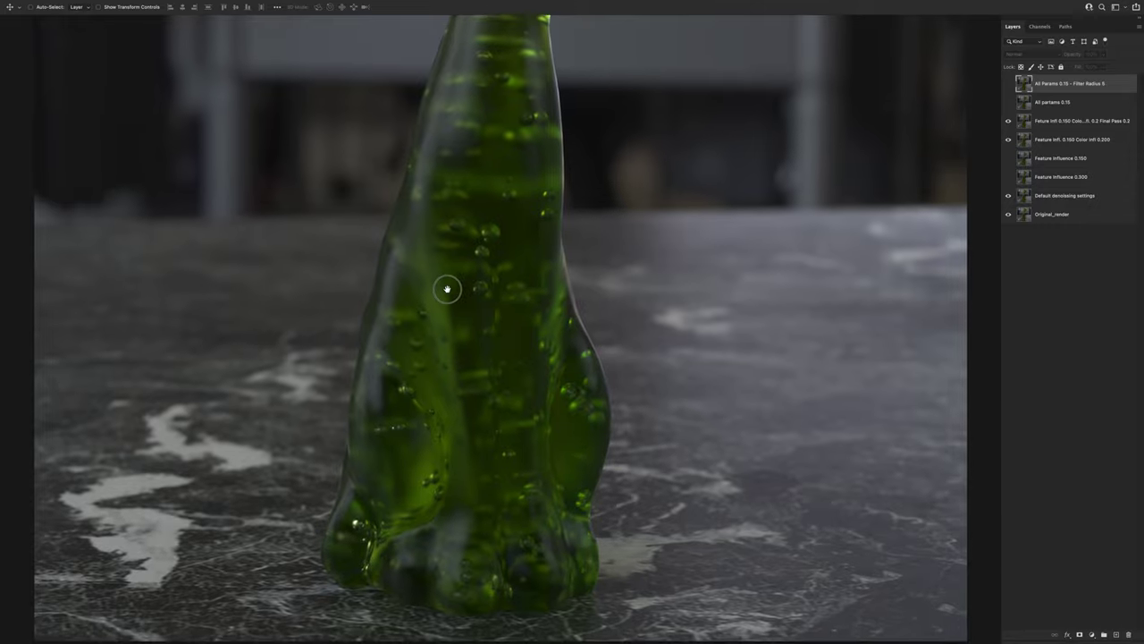
# Step: Compare the Final Pass 0.2 layer with the Feature Infl. 0.150 Color Infl 0.200 layer, leaving only the Final Pass version of the two visible
pyautogui.click(1008, 121)
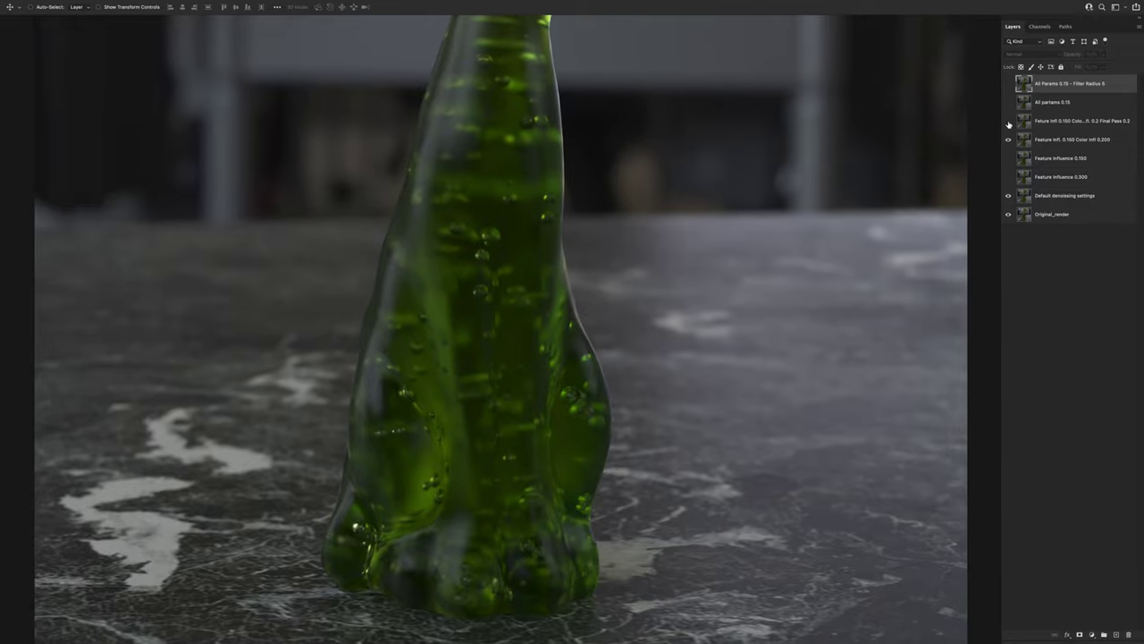
pyautogui.click(1008, 121)
pyautogui.click(1008, 139)
pyautogui.click(1008, 121)
pyautogui.moveTo(447, 226); pyautogui.dragTo(433, 488)
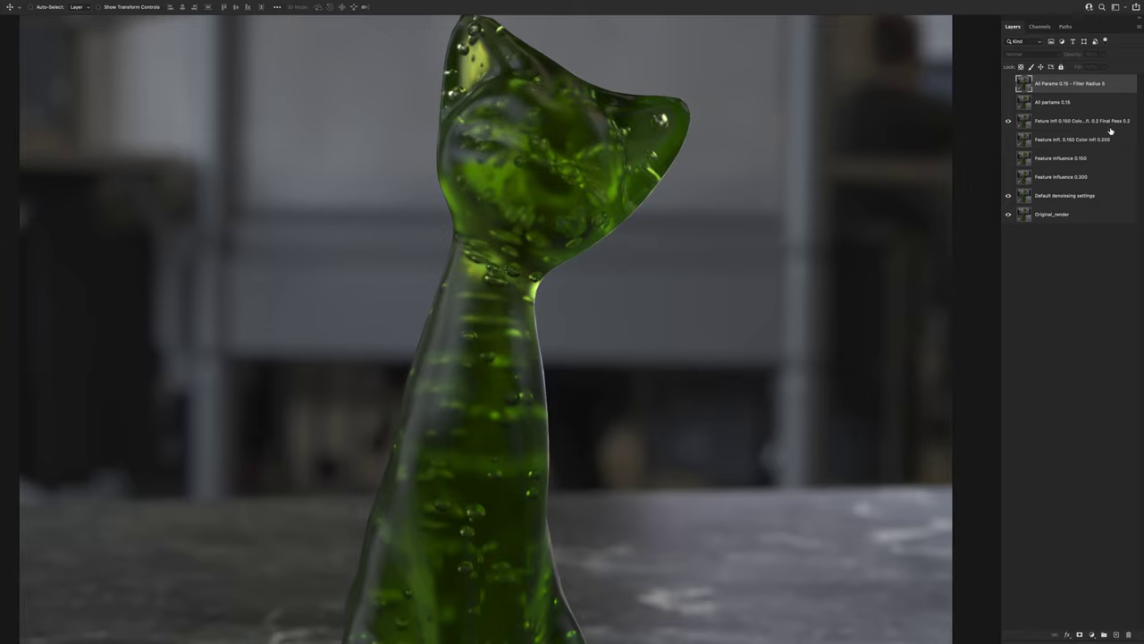
# Step: Show the All params 0.15 layer and compare it with the Final Pass 0.2 layer, inspecting the cat's neck and head up close
pyautogui.click(1009, 104)
pyautogui.click(1009, 122)
pyautogui.click(1008, 121)
pyautogui.keyDown('alt'); pyautogui.scroll(3, 410, 188); pyautogui.keyUp('alt')
pyautogui.moveTo(434, 115); pyautogui.dragTo(453, 213)
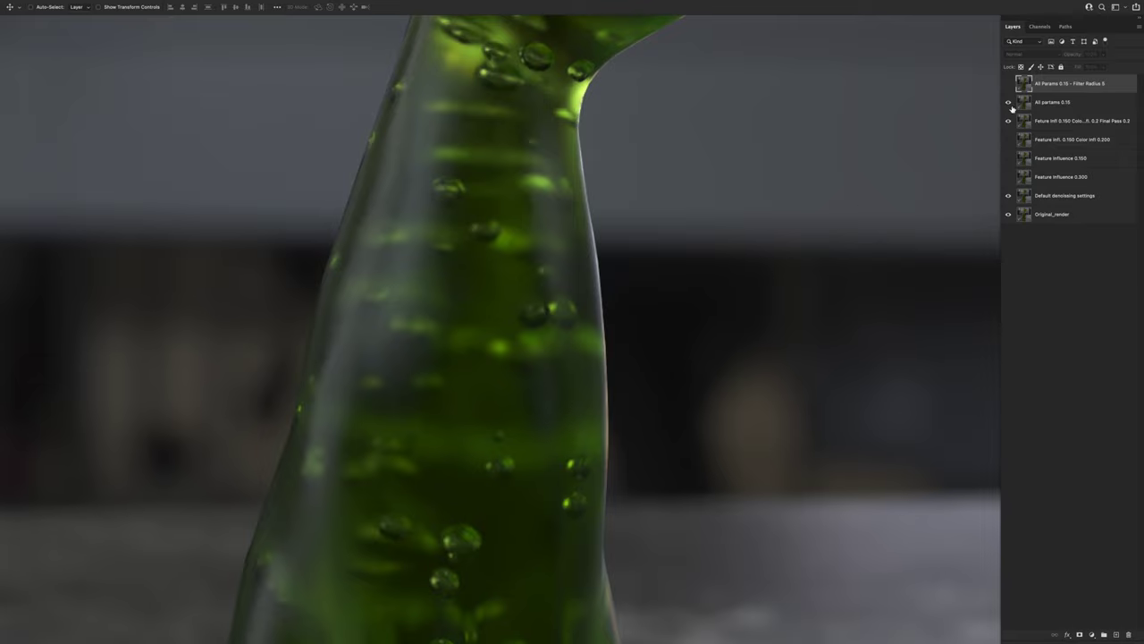
pyautogui.moveTo(446, 235); pyautogui.dragTo(455, 452)
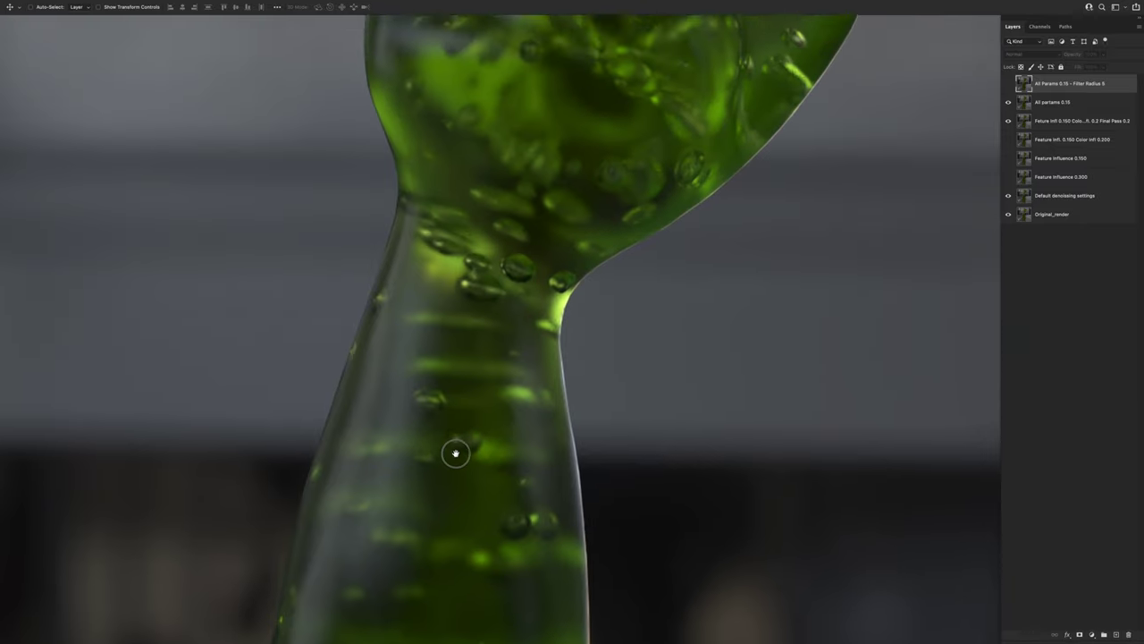
pyautogui.moveTo(488, 346); pyautogui.dragTo(465, 437)
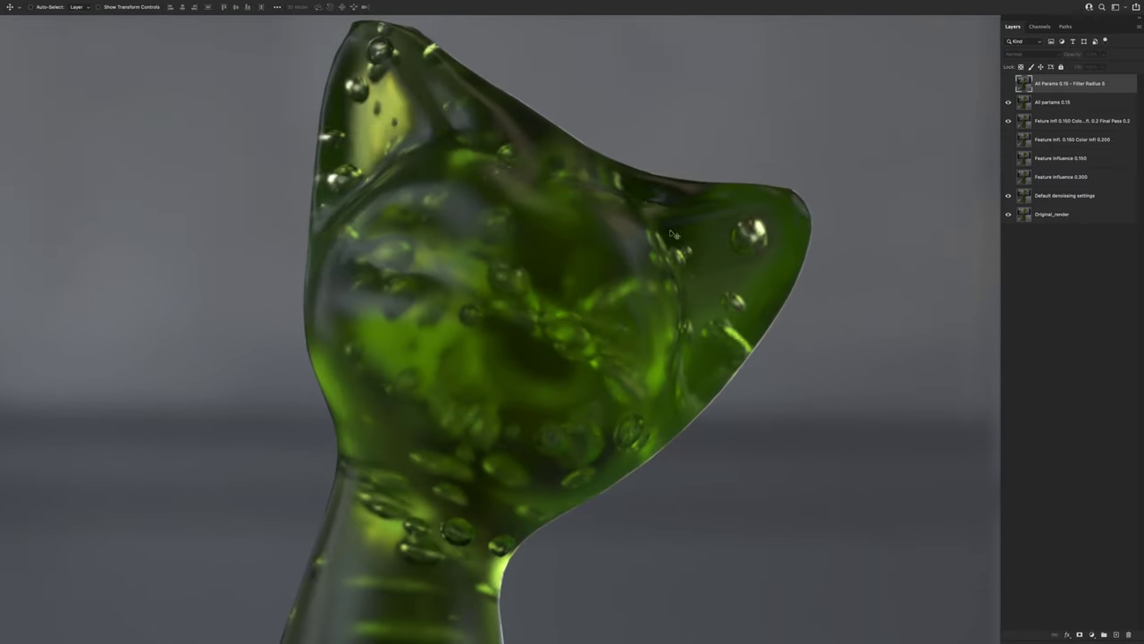
# Step: Compare the All params 0.15 layer with the original render on the head, restore the default denoising layer, and examine the whole cat
pyautogui.moveTo(1009, 102); pyautogui.dragTo(1008, 204)
pyautogui.click(1008, 214)
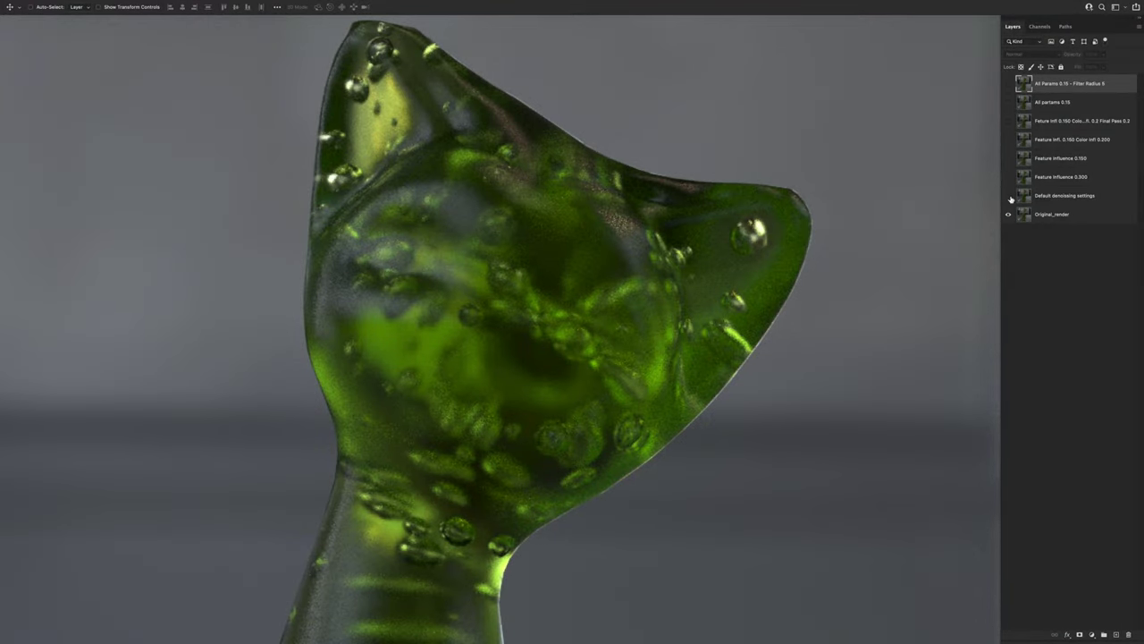
pyautogui.click(1008, 104)
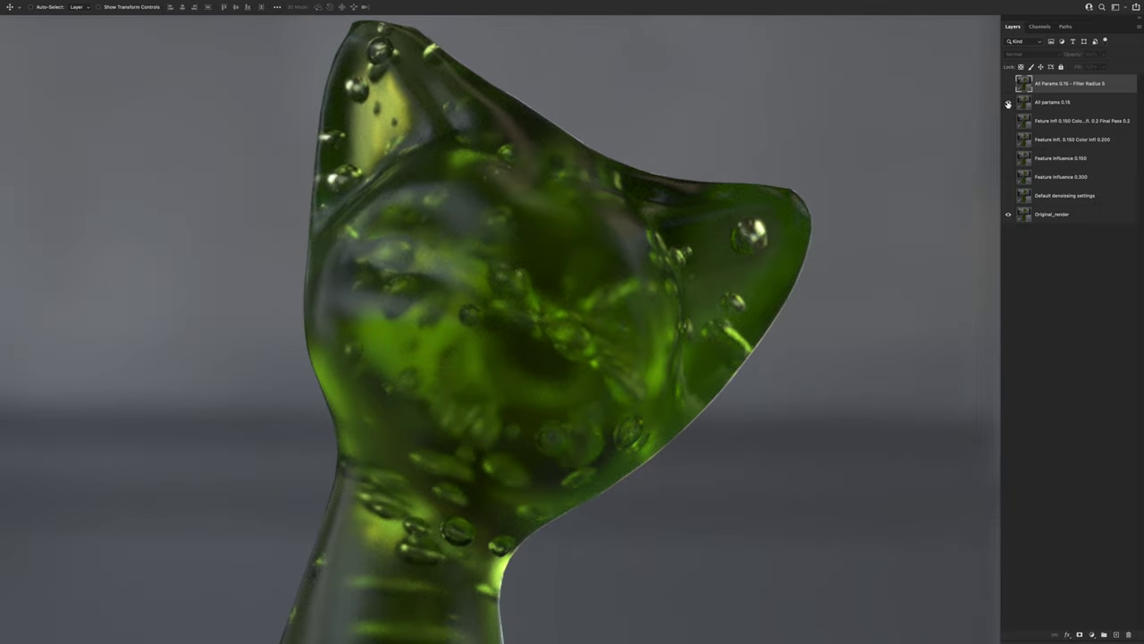
pyautogui.click(1008, 194)
pyautogui.keyDown('alt'); pyautogui.scroll(-3, 557, 393); pyautogui.keyUp('alt')
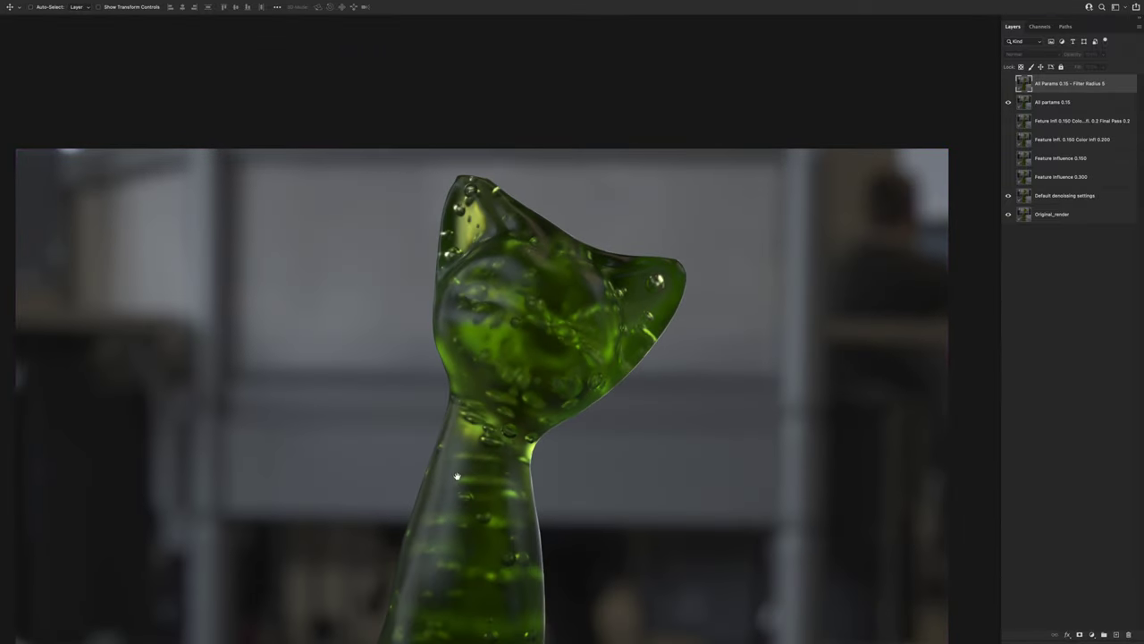
pyautogui.keyDown('alt'); pyautogui.scroll(4, 457, 476); pyautogui.keyUp('alt')
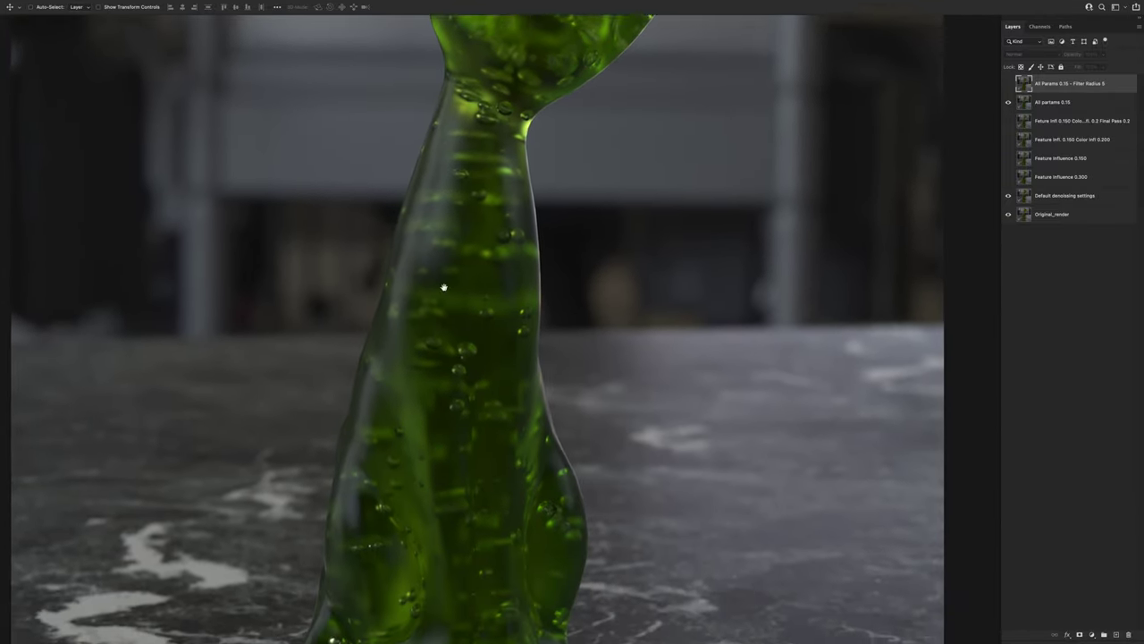
pyautogui.scroll(-3, 445, 277)
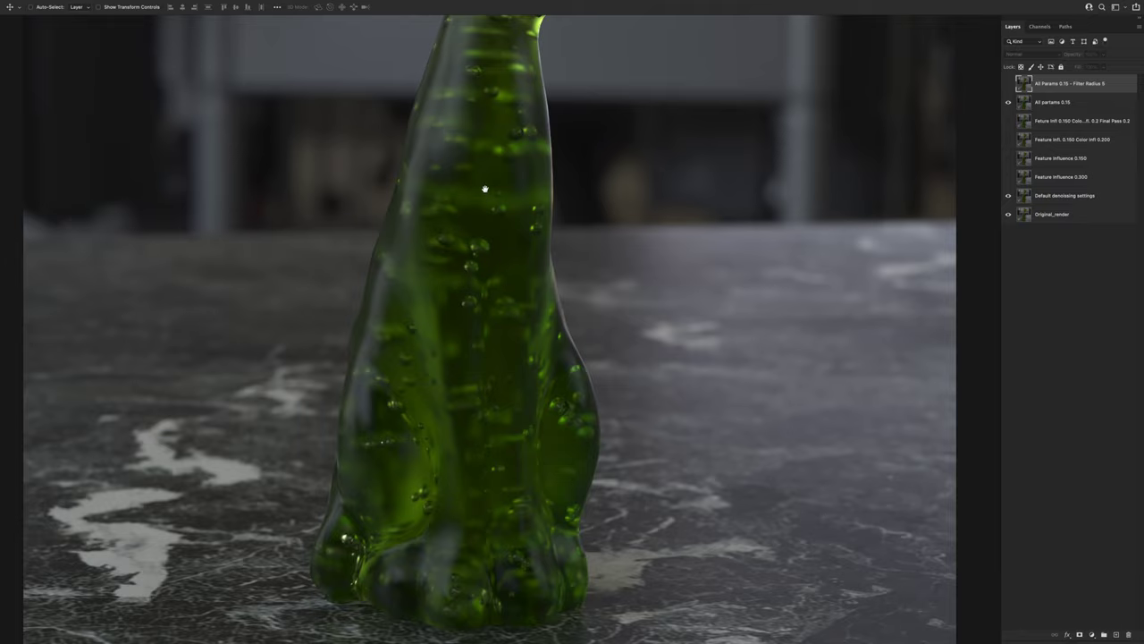
pyautogui.scroll(8, 485, 189)
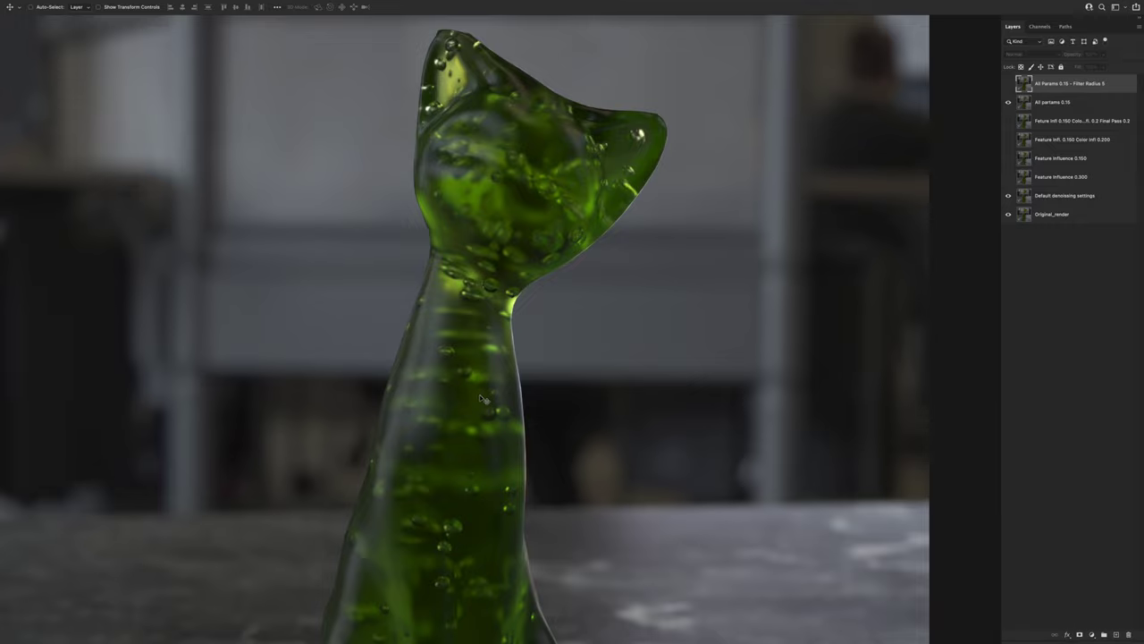
# Step: Show the All Params 0.15 - Filter Radius 5 layer and compare it with All params 0.15 on the cat's neck and body
pyautogui.click(1008, 84)
pyautogui.hotkey('ctrl', '+')
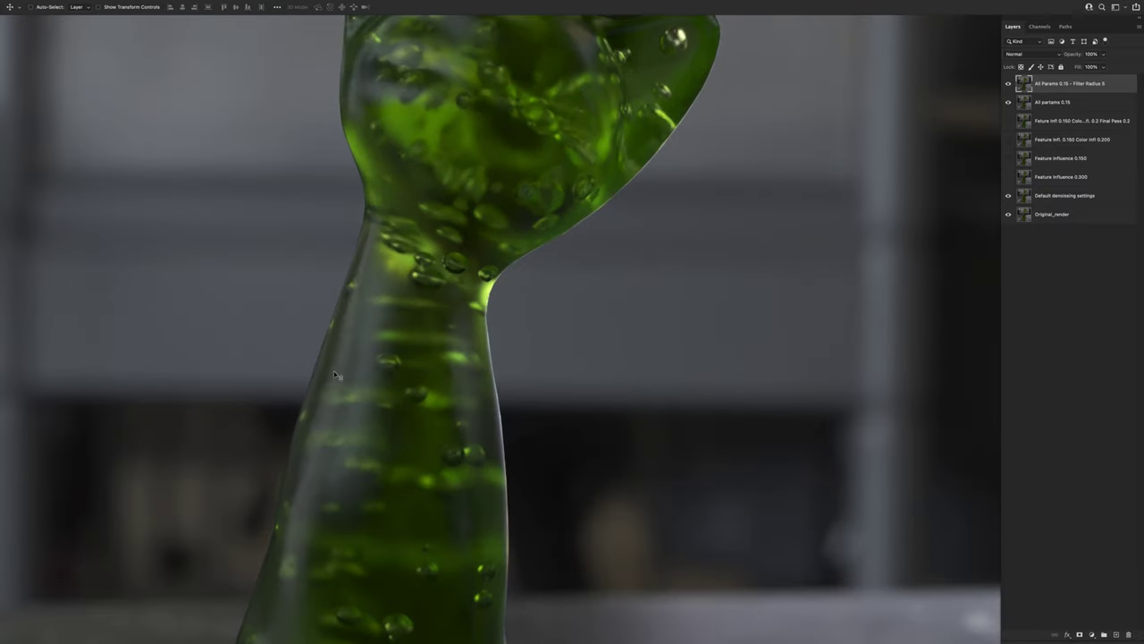
pyautogui.moveTo(324, 403); pyautogui.dragTo(393, 280)
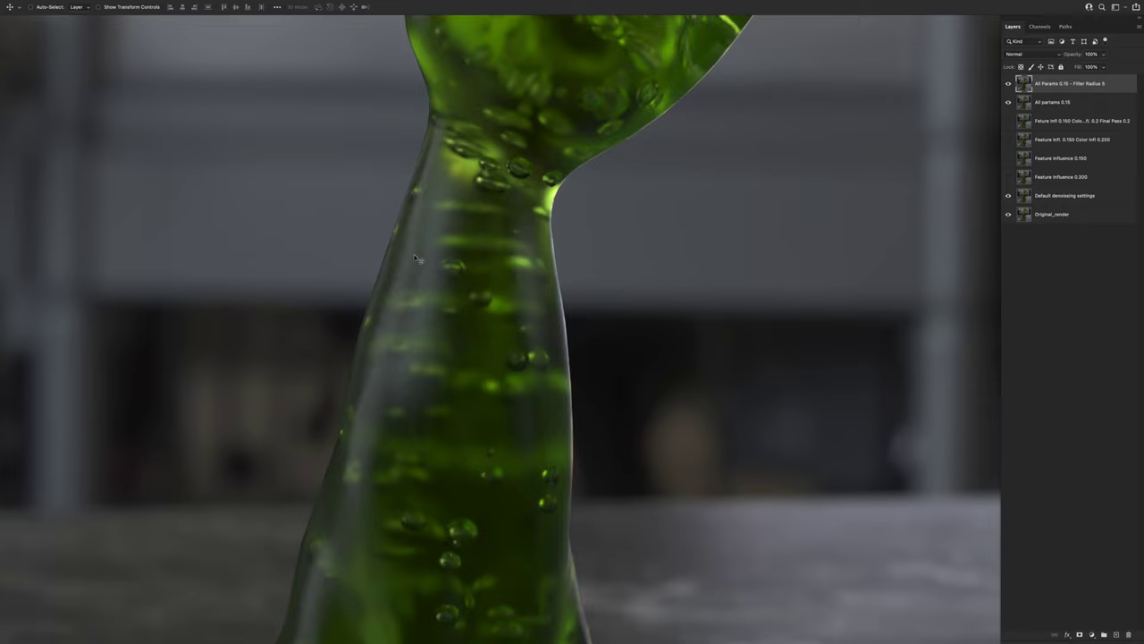
pyautogui.click(1007, 86)
pyautogui.click(1008, 86)
pyautogui.click(1008, 85)
pyautogui.click(1008, 86)
pyautogui.click(1008, 85)
# Step: Fit the whole cat in view and show only the Feature Infl. 0.150 Color Infl 0.200 layer over the original render
pyautogui.hotkey('ctrl', '0')
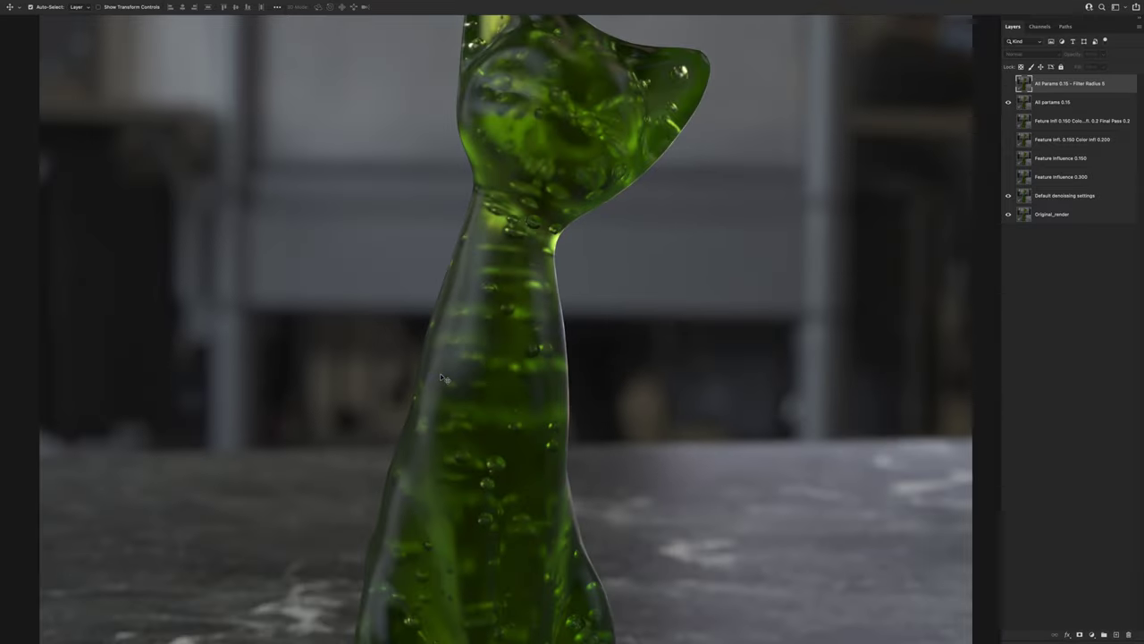
pyautogui.moveTo(436, 401); pyautogui.dragTo(435, 362)
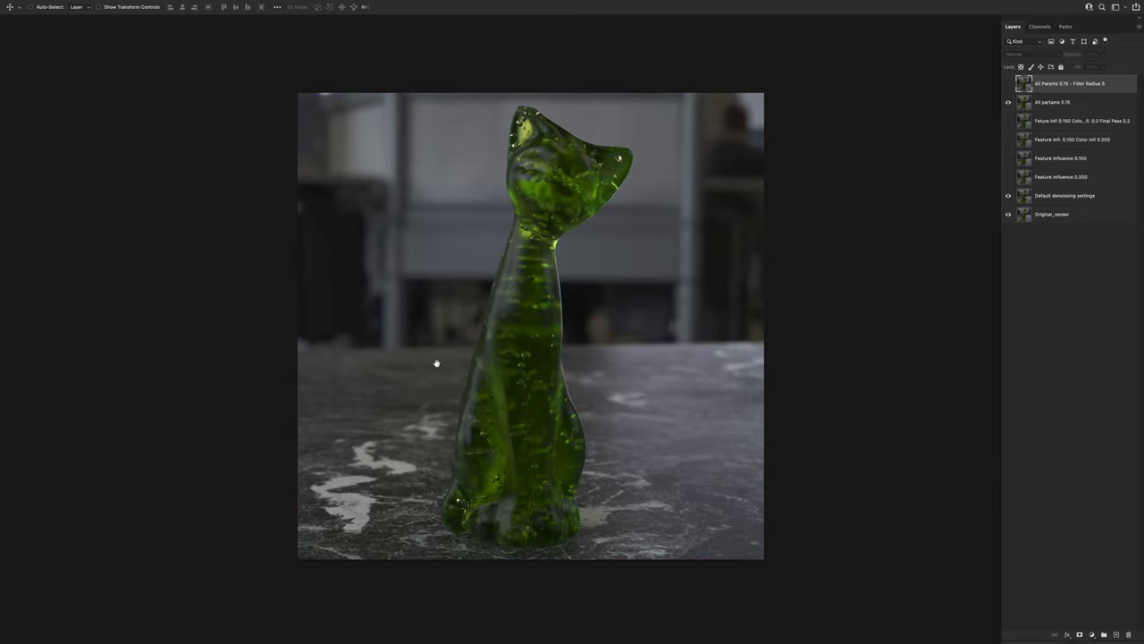
pyautogui.click(1008, 139)
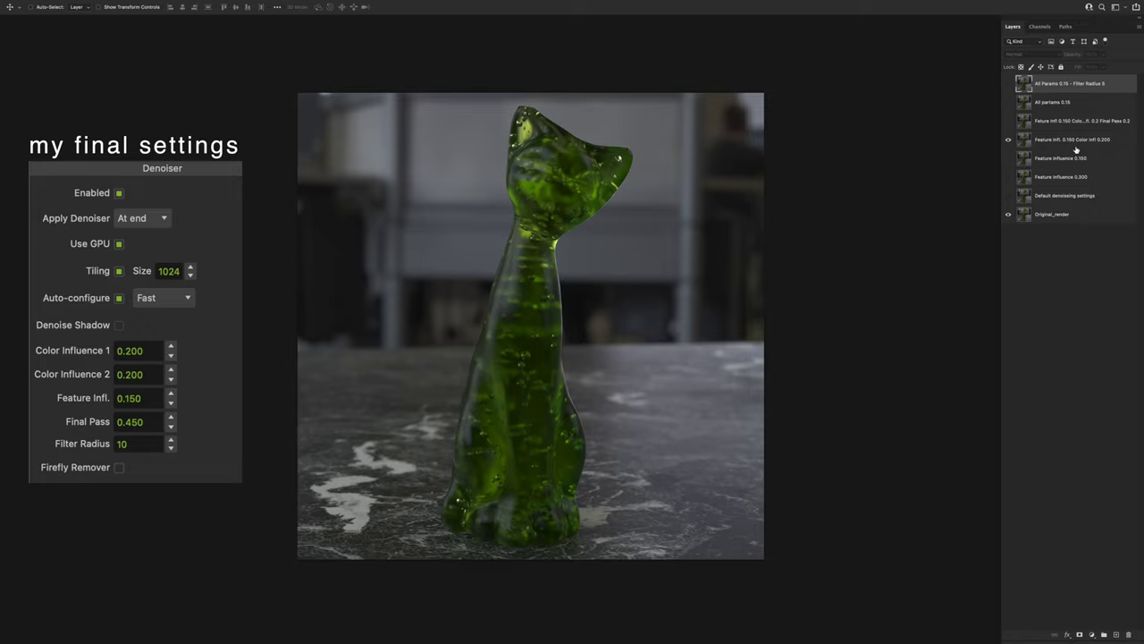
# Step: Compare the Feature Infl. 0.150 Color Infl 0.200 layer with the original render up close, finishing with the full image in view
pyautogui.hotkey('ctrl', '+')
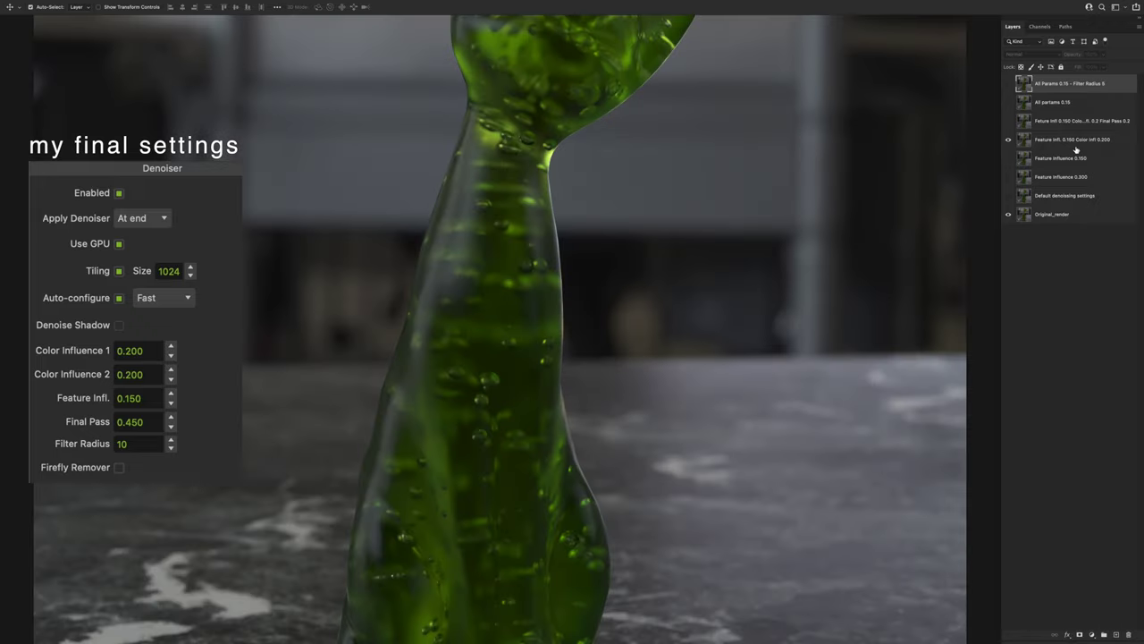
pyautogui.click(1009, 141)
pyautogui.click(1008, 140)
pyautogui.hotkey('ctrl', '-')
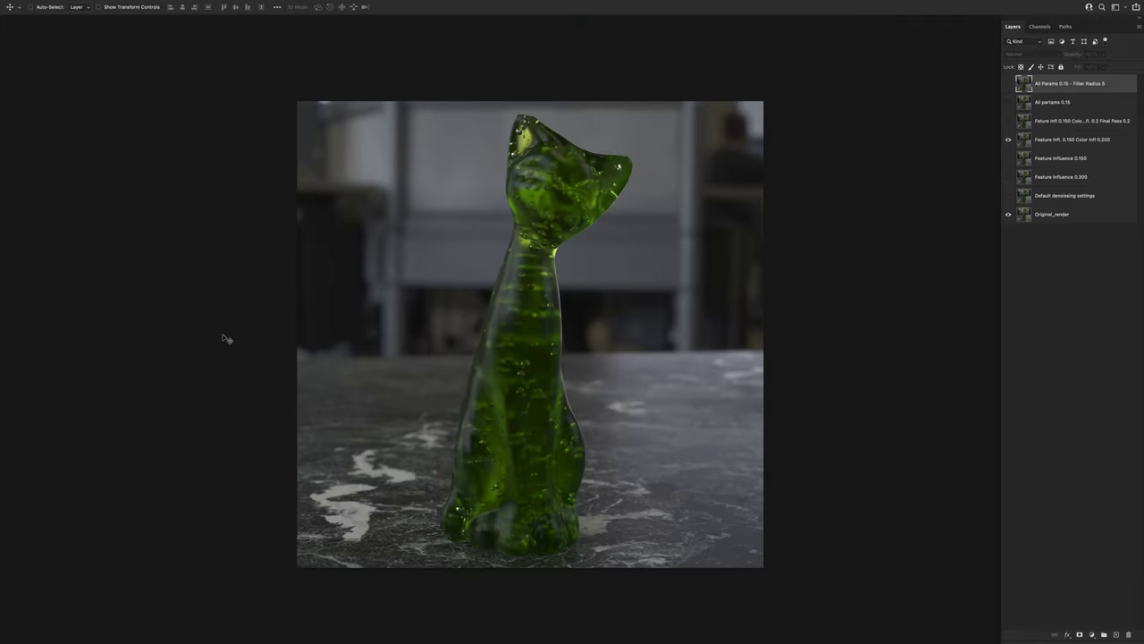